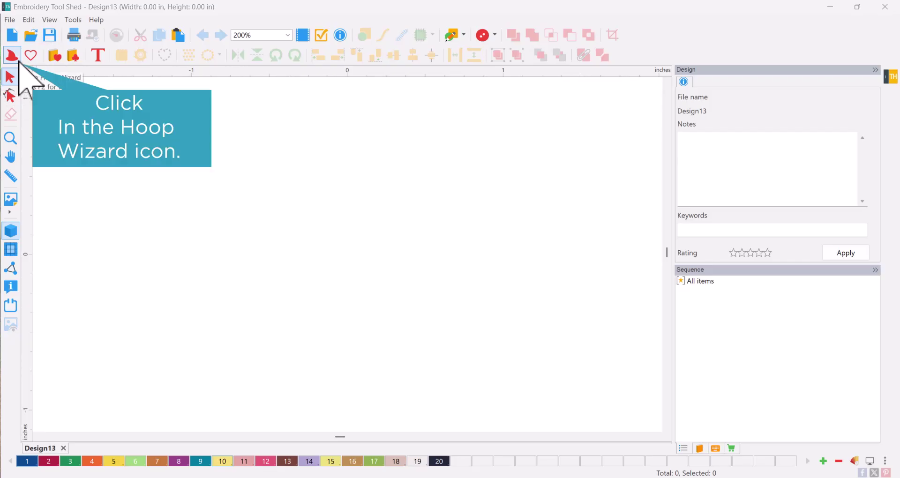
- Browse the template catalog and load the Zipper Bags No5 5Sq8x8 template, previewing BEACH TIME
left_click(18, 60)
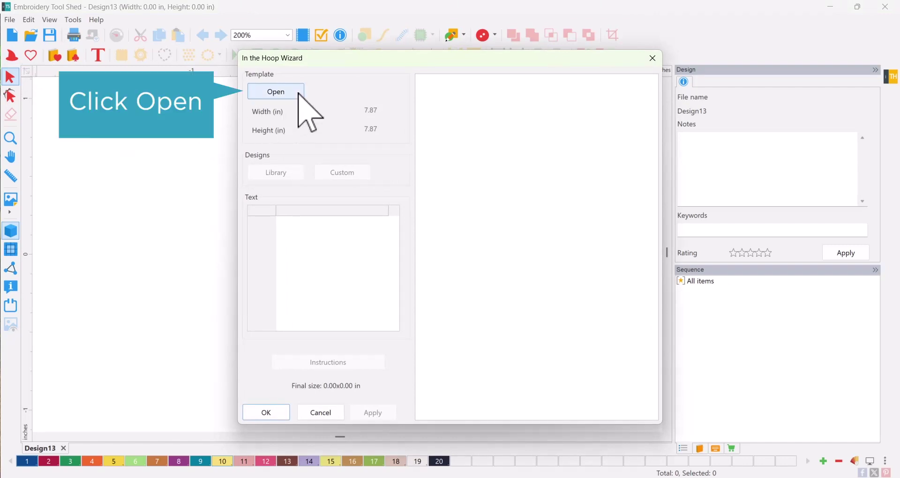
left_click(299, 93)
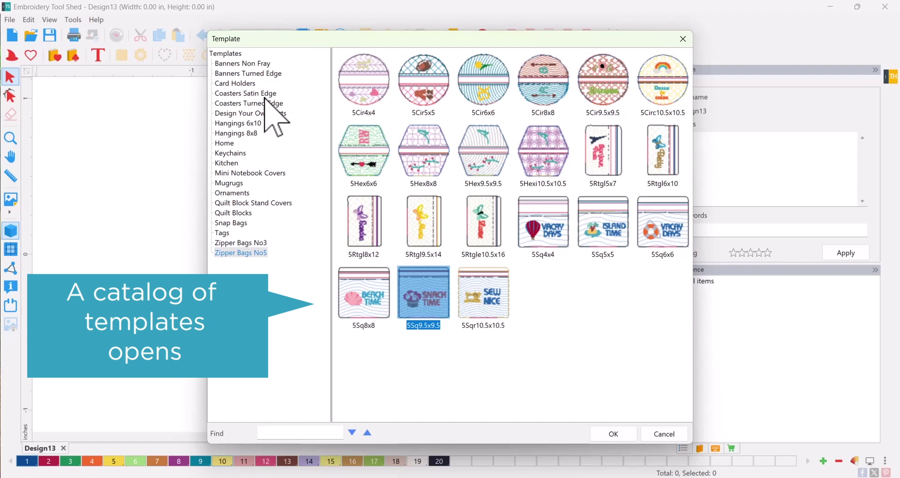
left_click(246, 74)
left_click(251, 94)
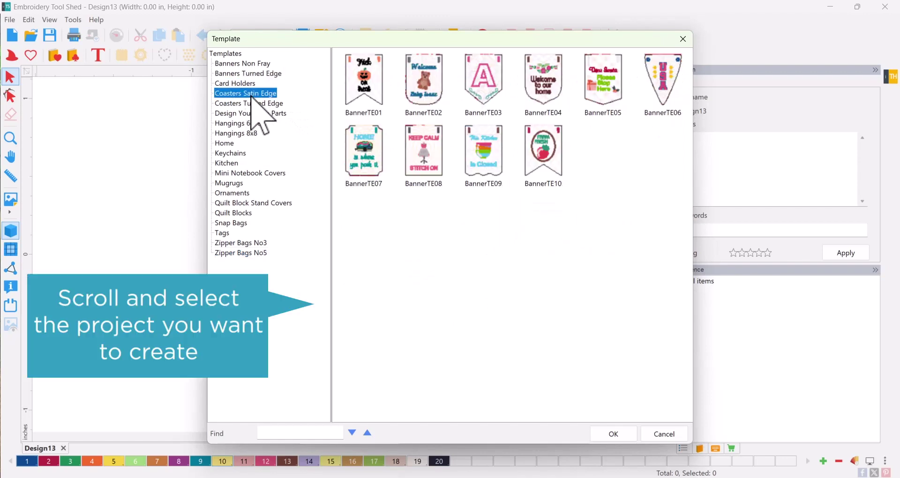
left_click(249, 124)
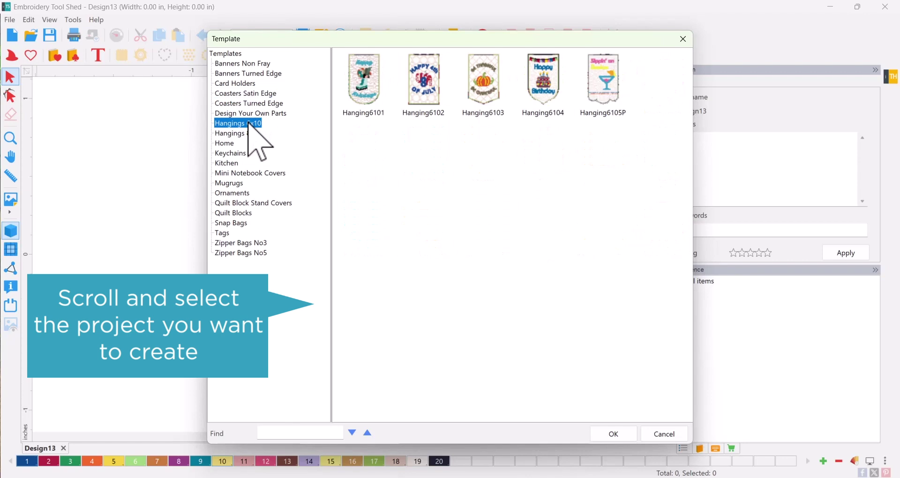
left_click(245, 253)
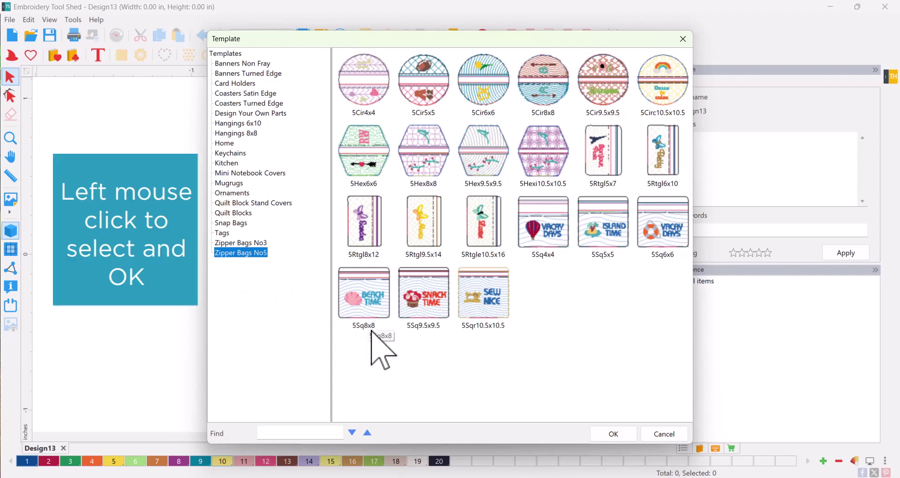
left_click(373, 300)
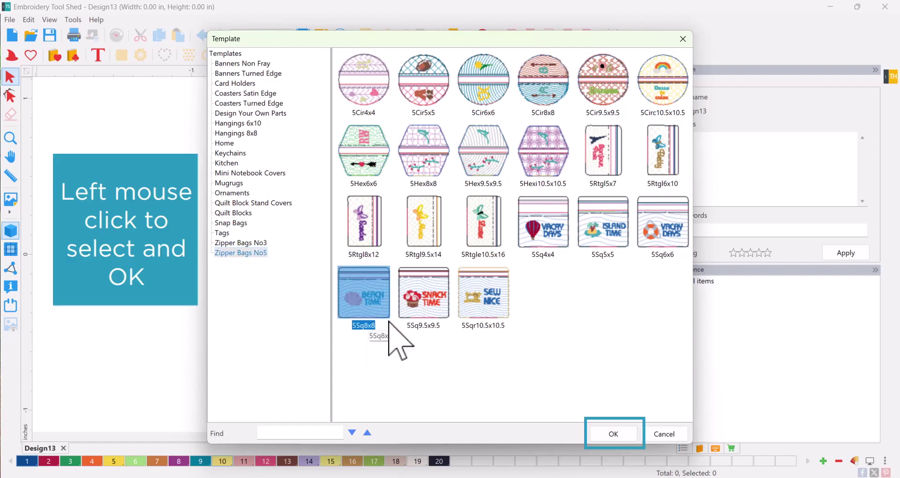
left_click(628, 437)
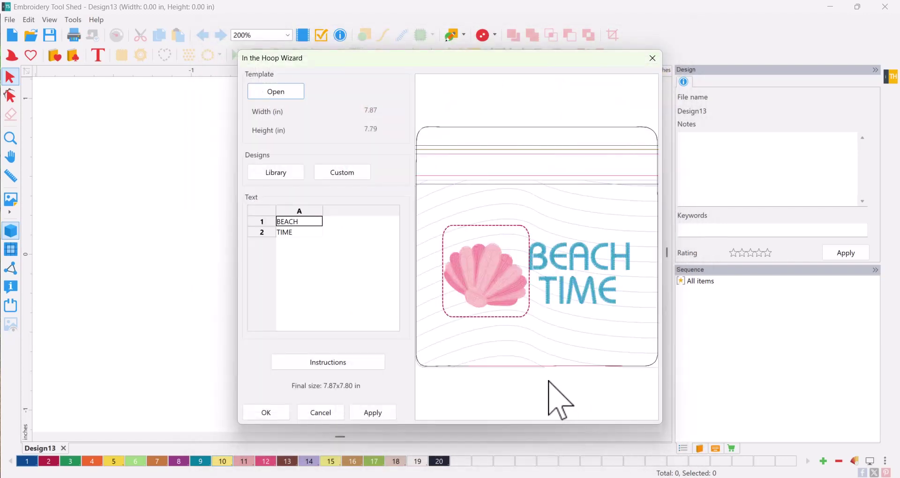
- Replace BEACH with GLAM and TIME with BAG, then apply the new wording
double_click(305, 222)
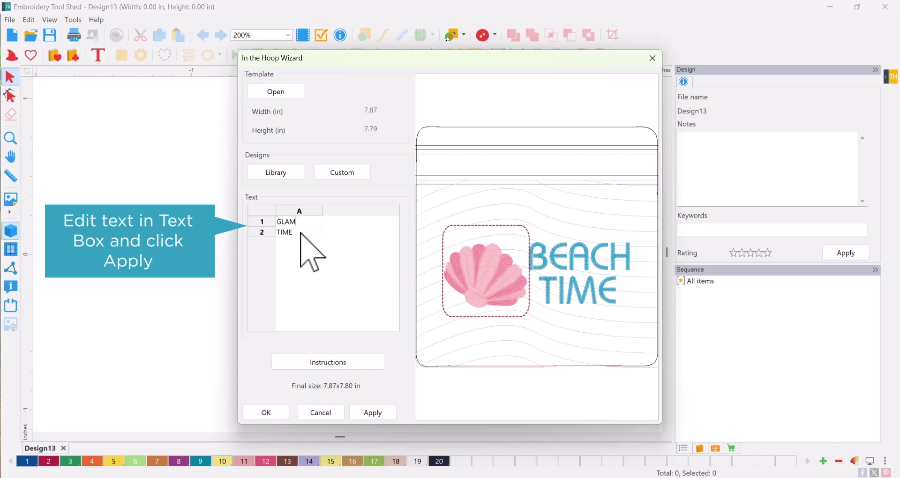
left_click(289, 232)
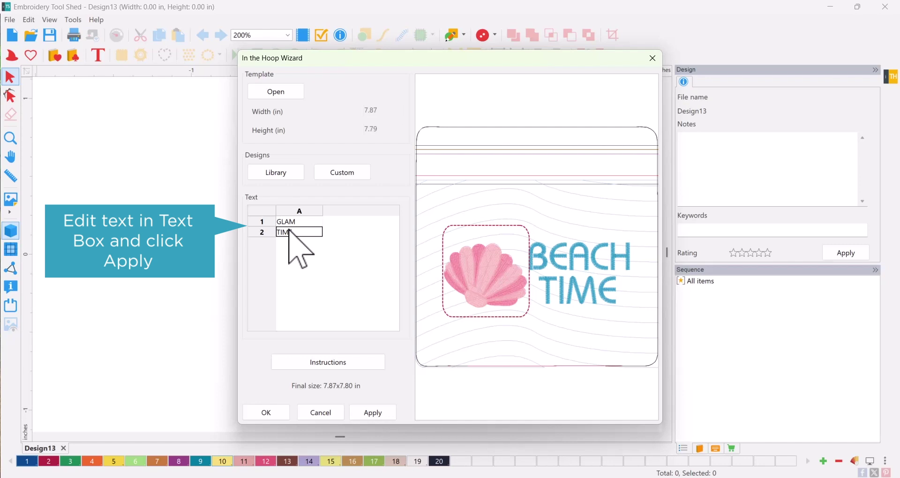
type("BAG")
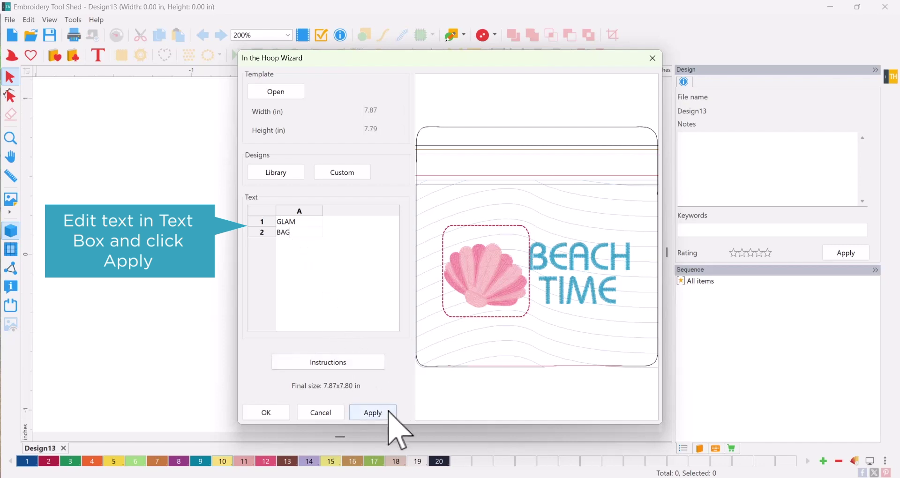
left_click(388, 413)
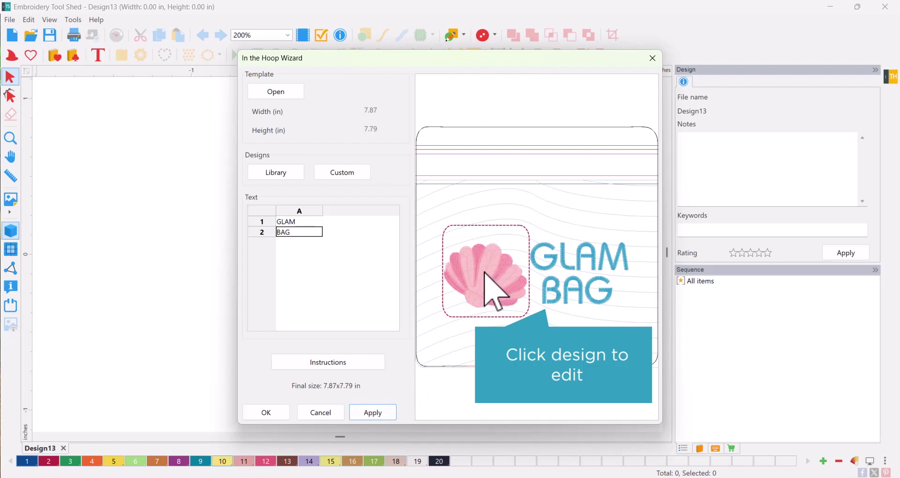
- Choose the Lips design from the library's Faces & Cosmetics category
left_click(291, 172)
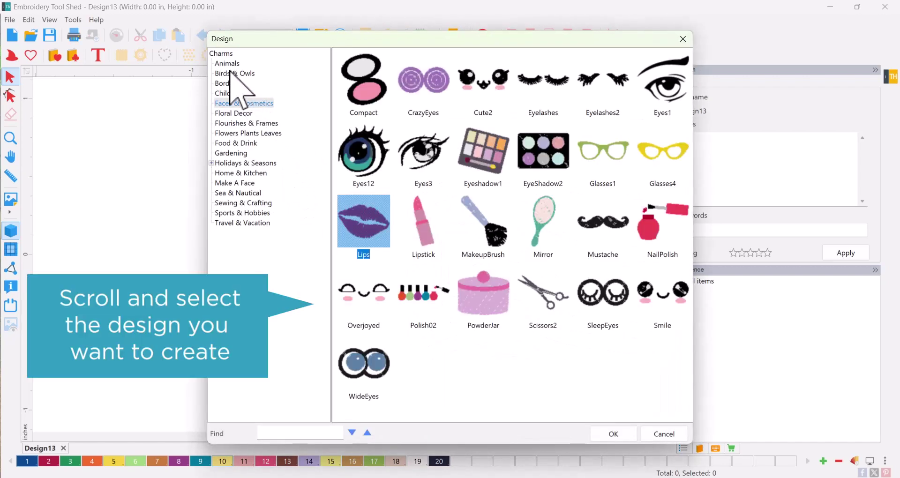
left_click(230, 73)
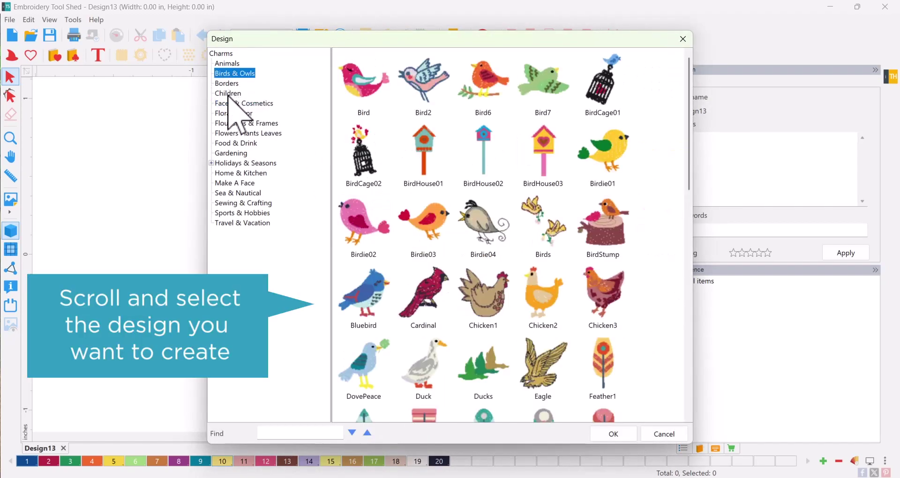
left_click(235, 85)
left_click(240, 134)
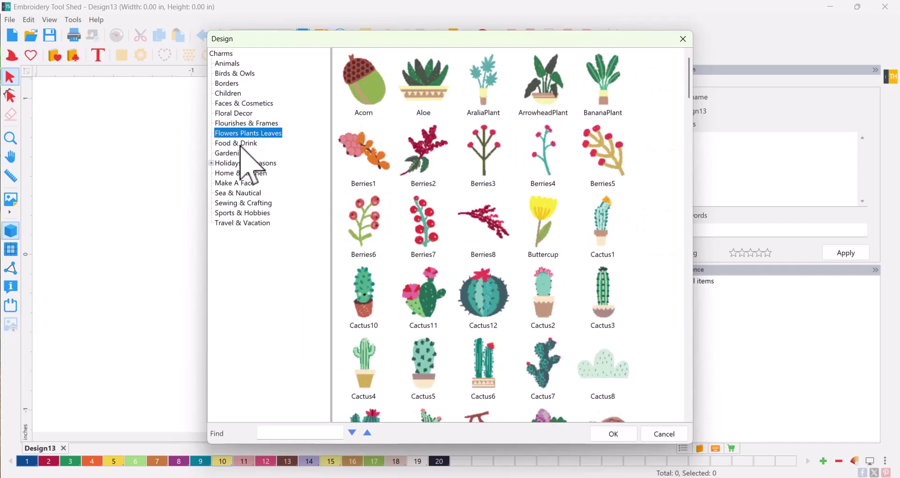
left_click(240, 143)
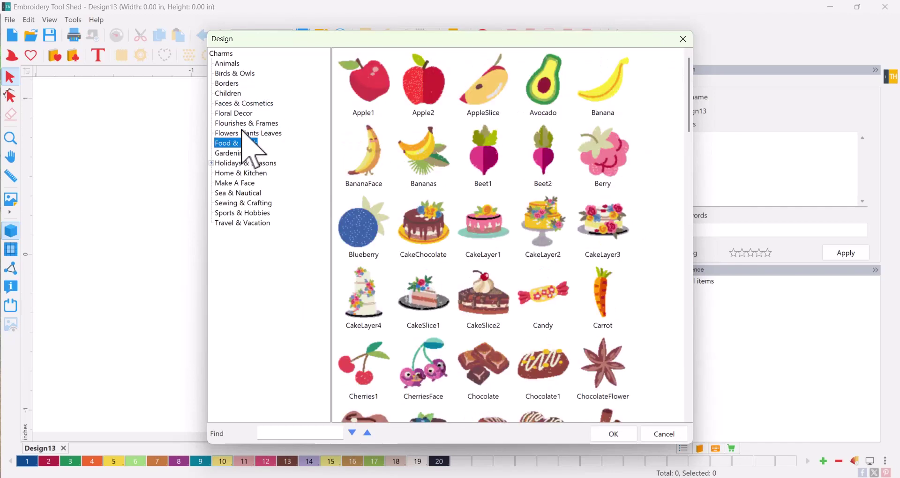
left_click(259, 104)
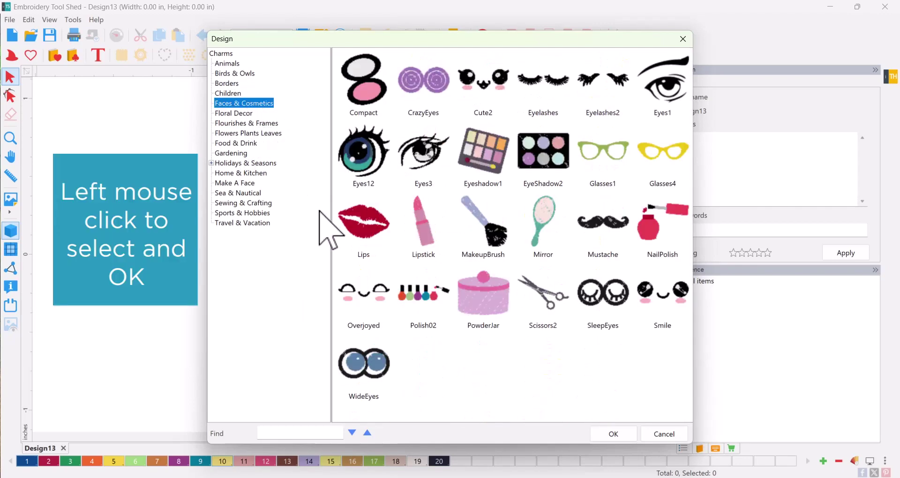
left_click(364, 230)
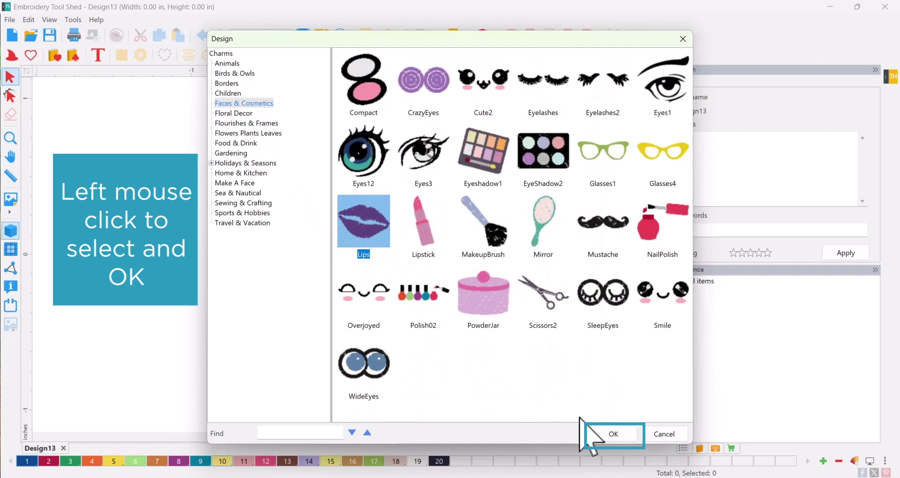
left_click(624, 437)
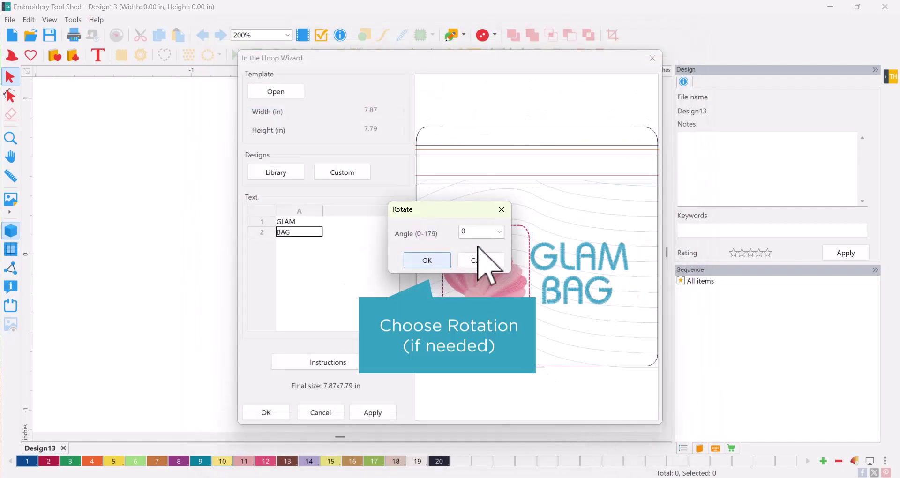
- Keep the rotation angle at 0 and place the lips beside GLAM BAG
left_click(504, 234)
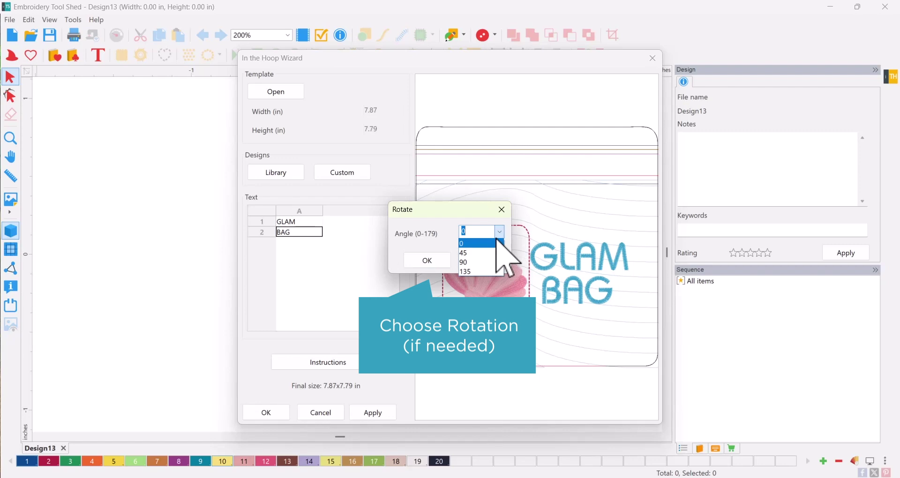
left_click(440, 263)
left_click(426, 261)
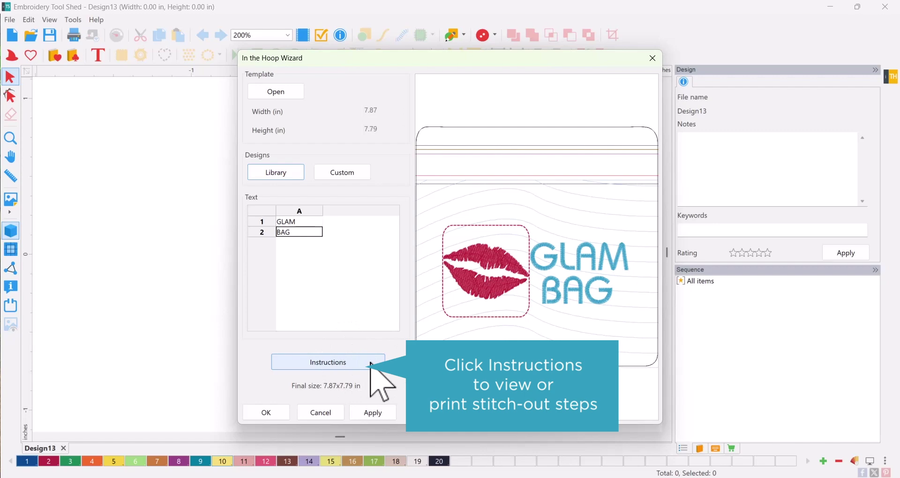
left_click(368, 363)
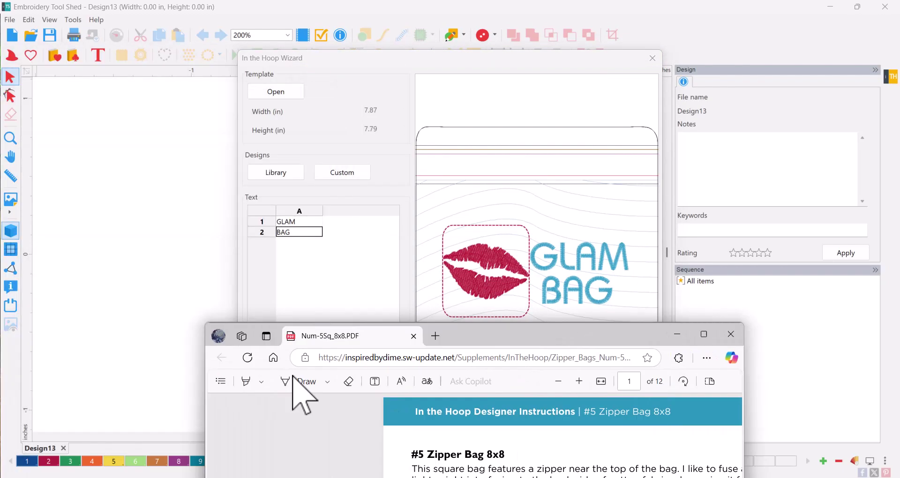
left_click_drag(293, 367, 316, 55)
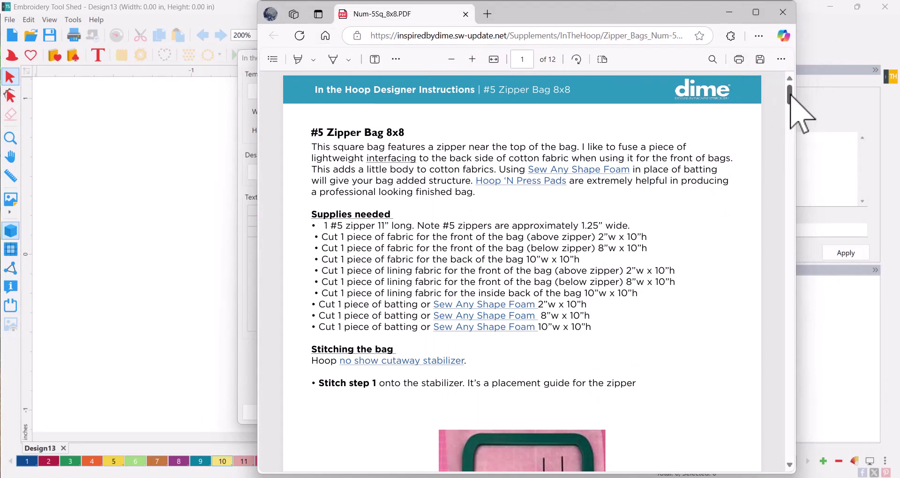
left_click_drag(789, 100, 791, 120)
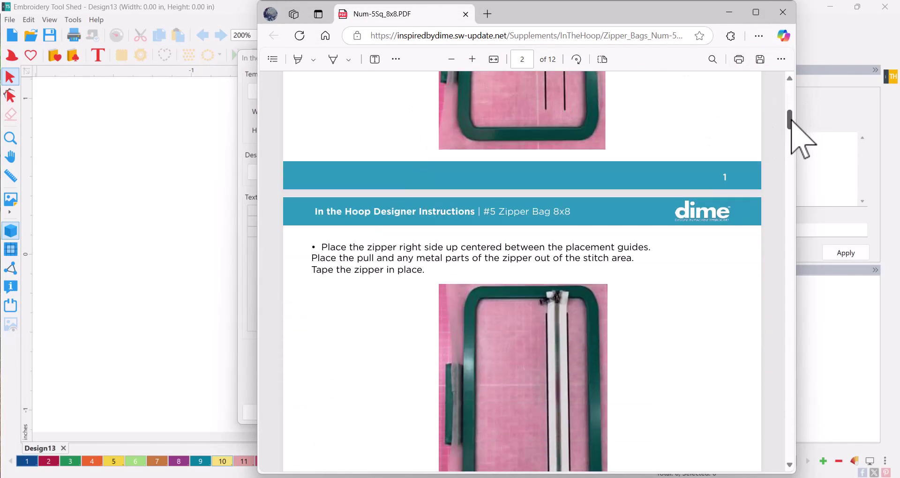
left_click(729, 13)
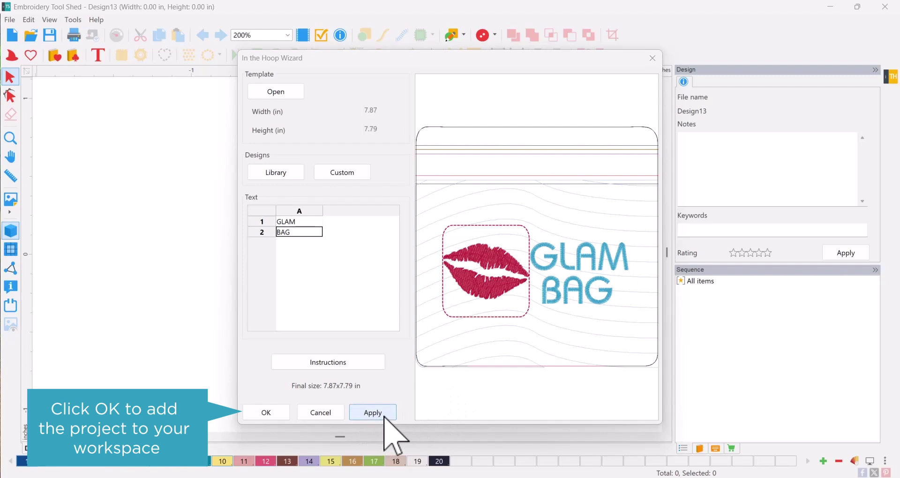
- Add the GLAM BAG project to Design13, deselect it and zoom to fit the whole bag
left_click(276, 413)
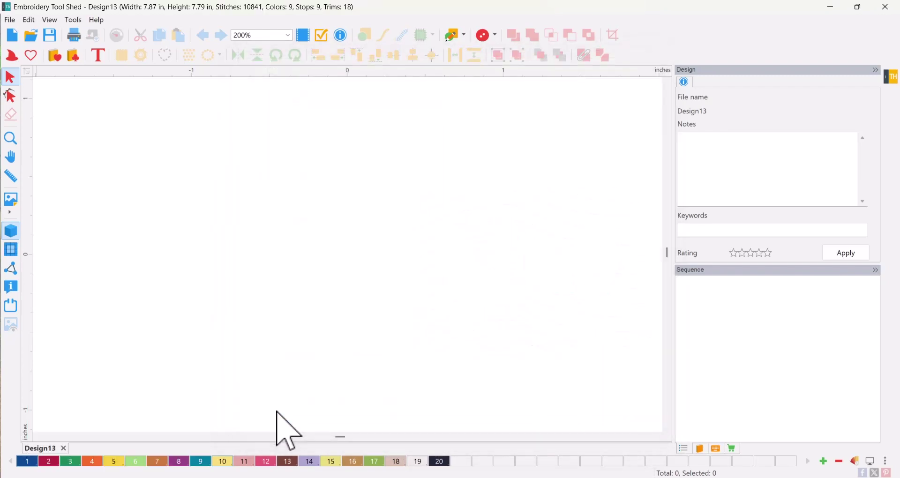
left_click(150, 300)
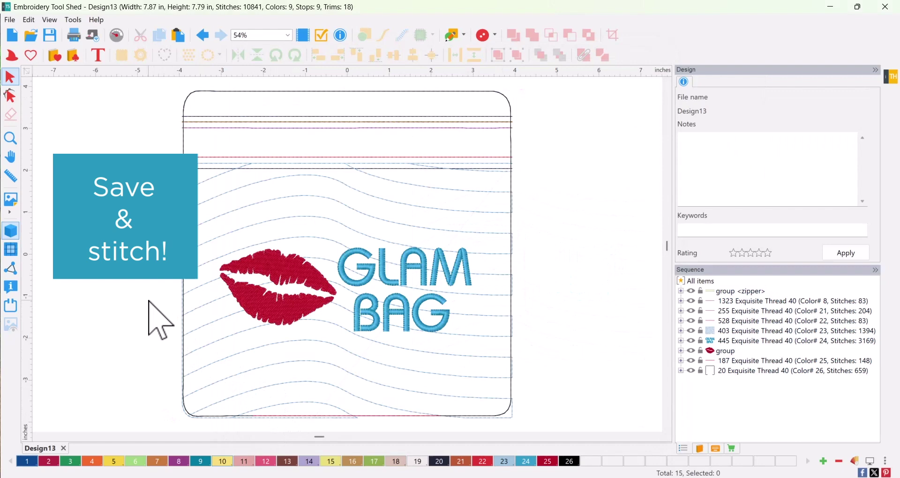
key("ctrl+0")
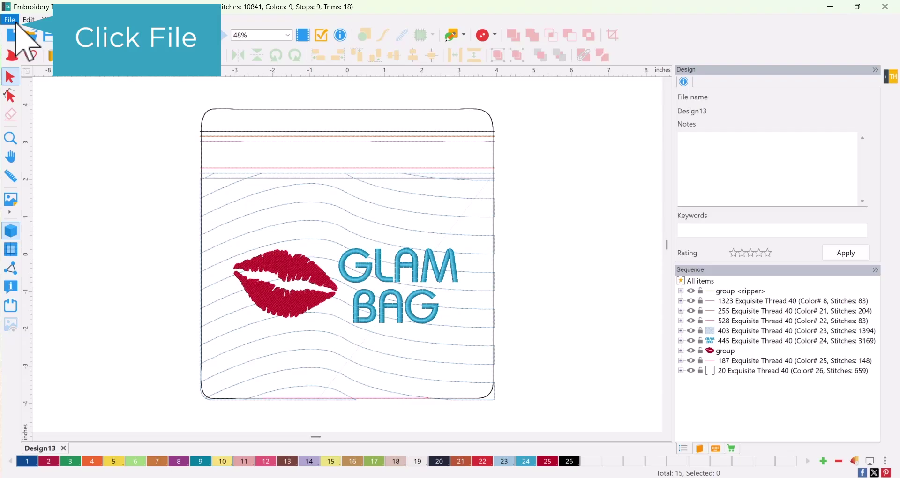
- Save the design to the Desktop as 'Glam Bag' in Baby Lock/Brother/Bernina PES v9 format
left_click(10, 19)
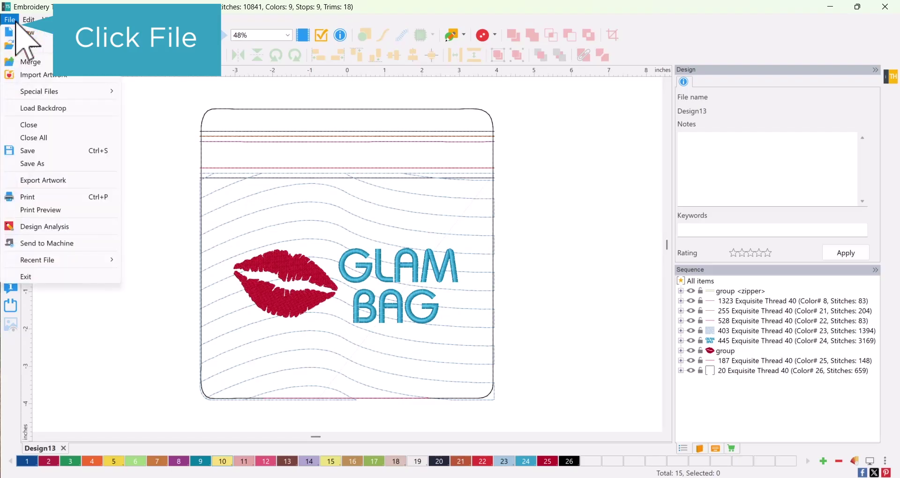
left_click(62, 164)
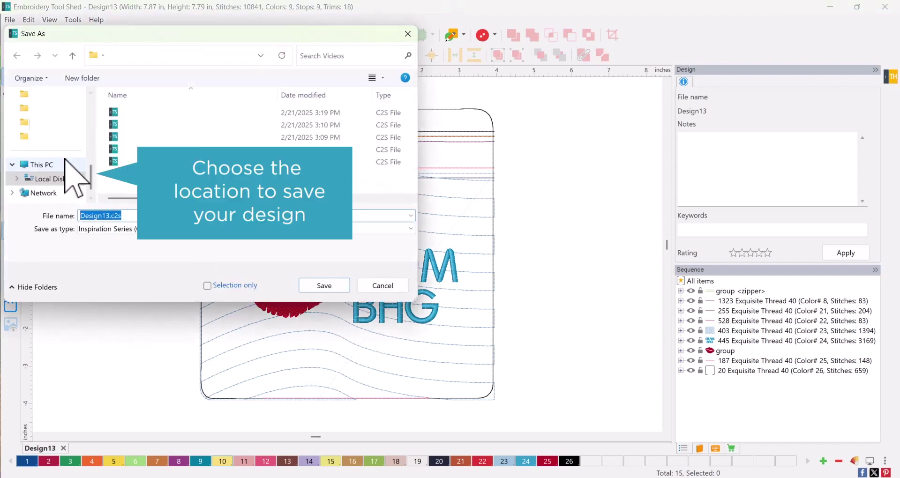
scroll(75, 176, "up", 5)
left_click(53, 153)
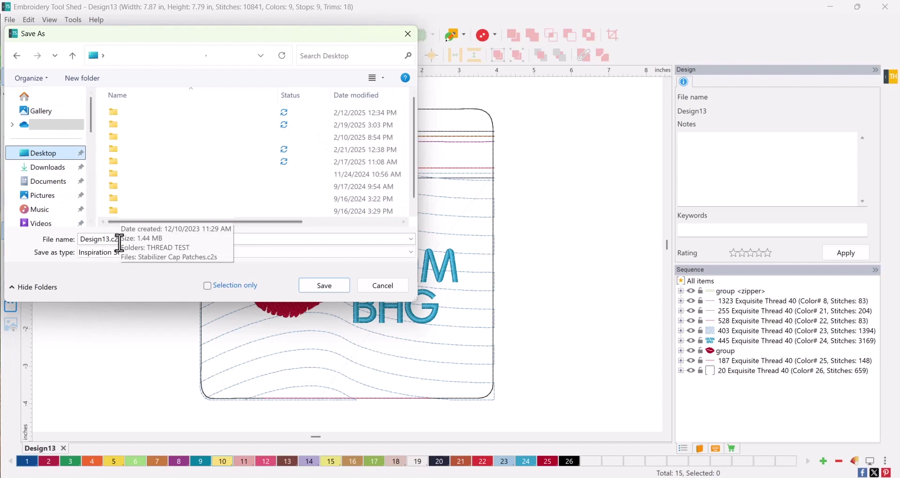
double_click(115, 239)
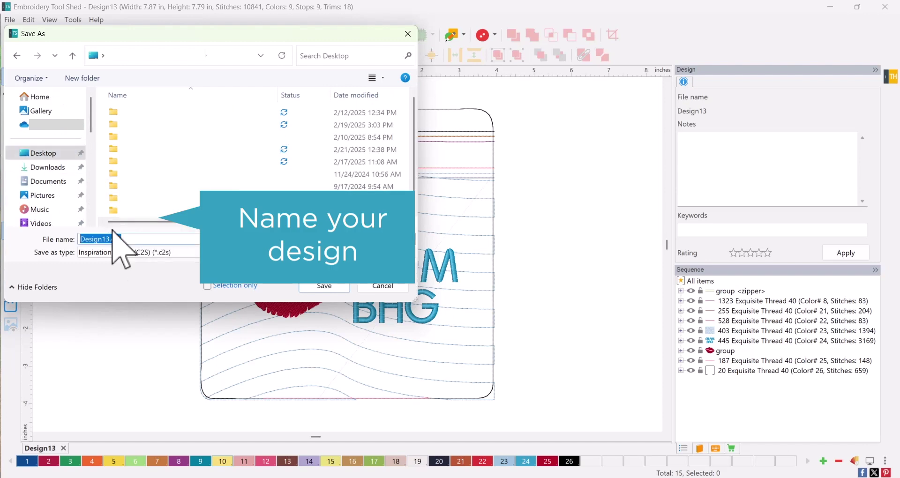
type("Glam Bag")
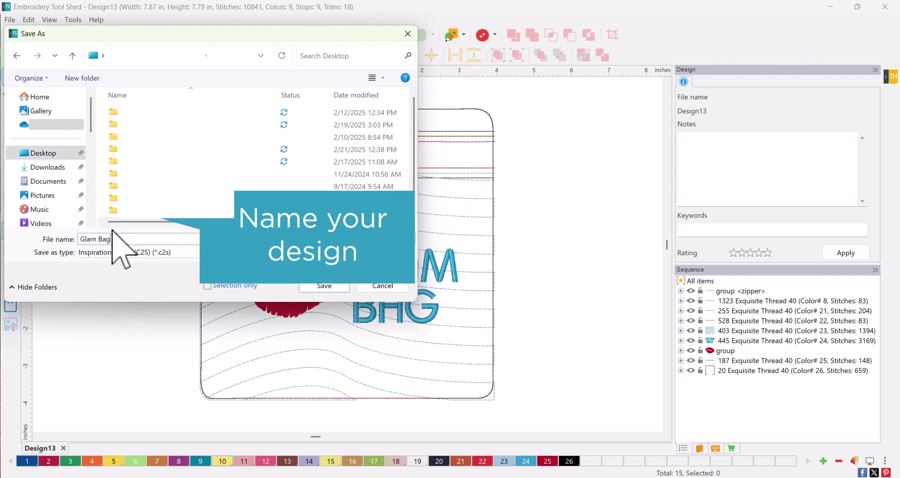
left_click(192, 255)
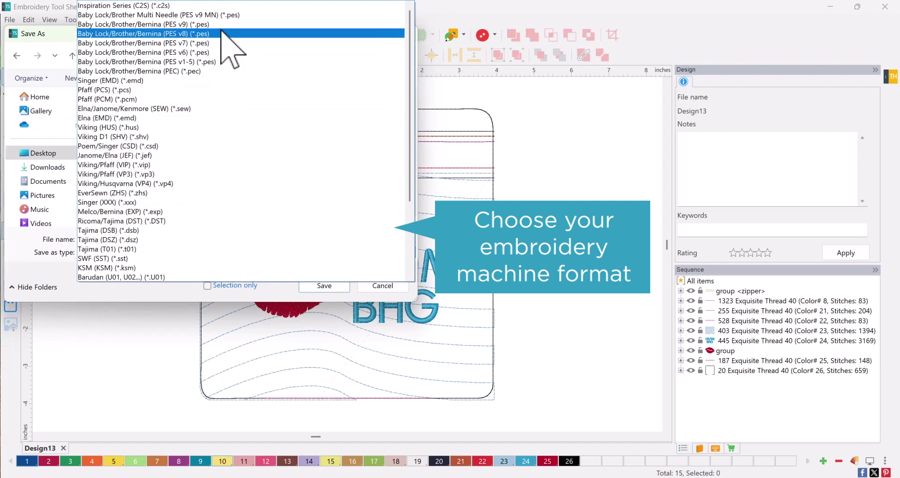
left_click(271, 27)
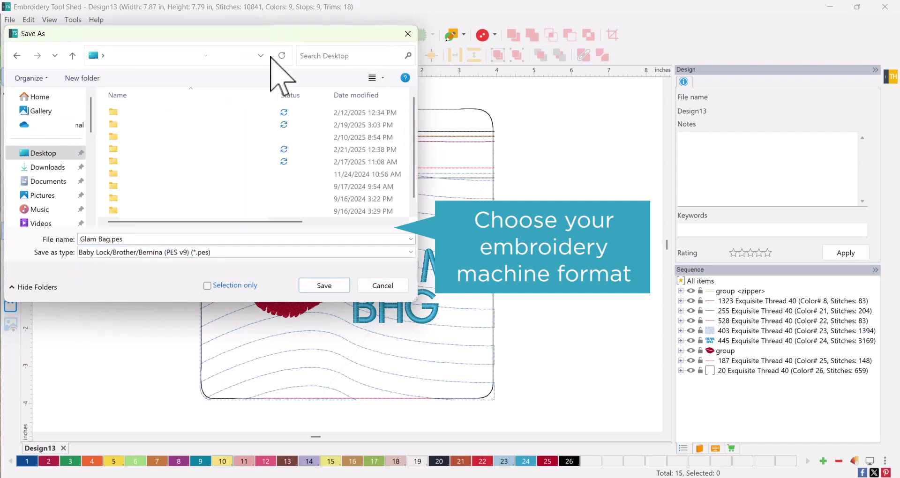
left_click(330, 286)
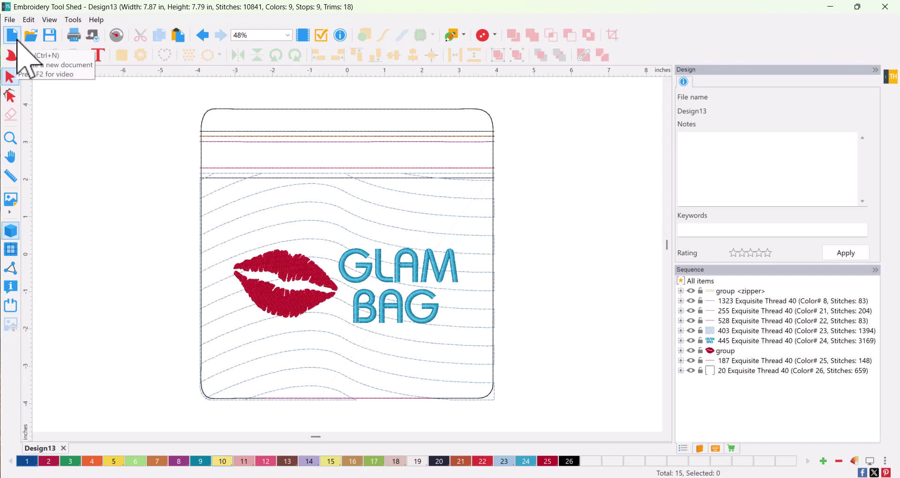
- Start a new design and add the 3.94 × 3.94 in Border16 shape from the Borders catalog
left_click(12, 36)
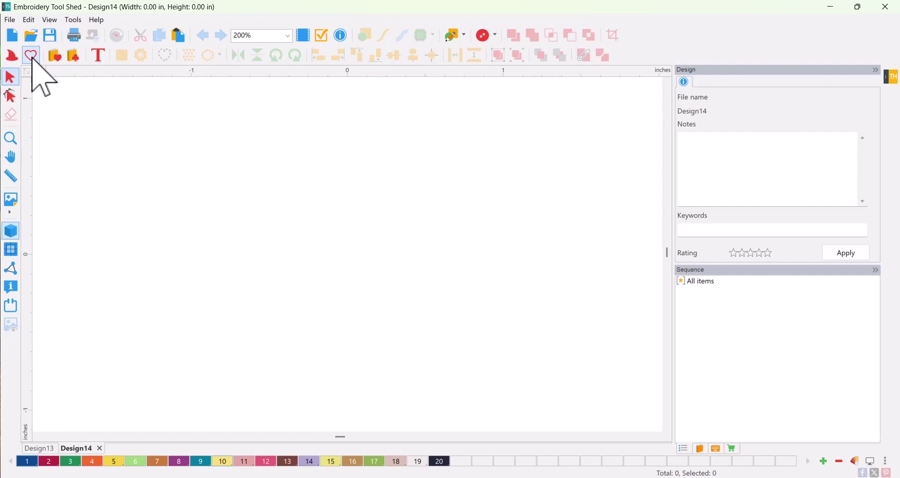
left_click(31, 55)
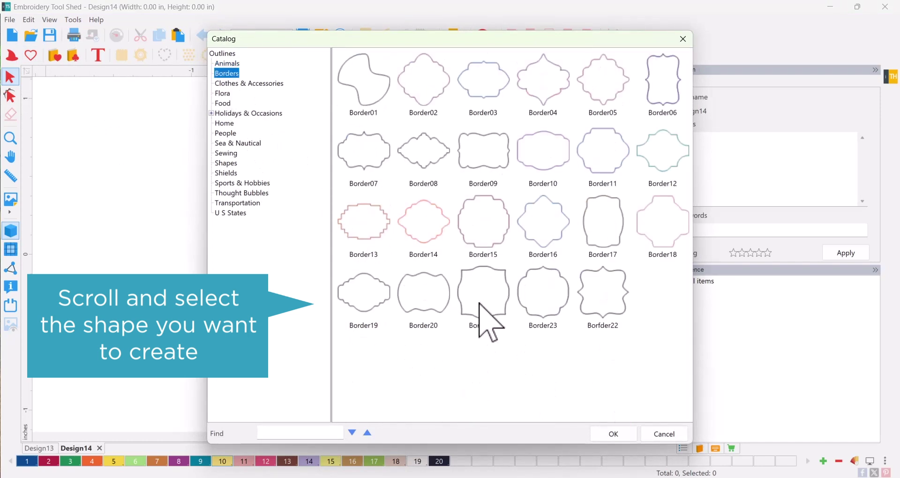
left_click(542, 255)
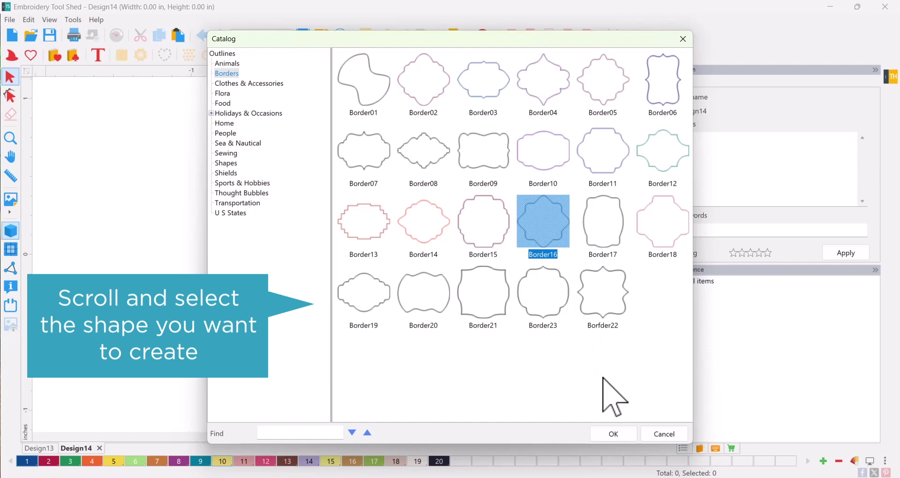
left_click(621, 434)
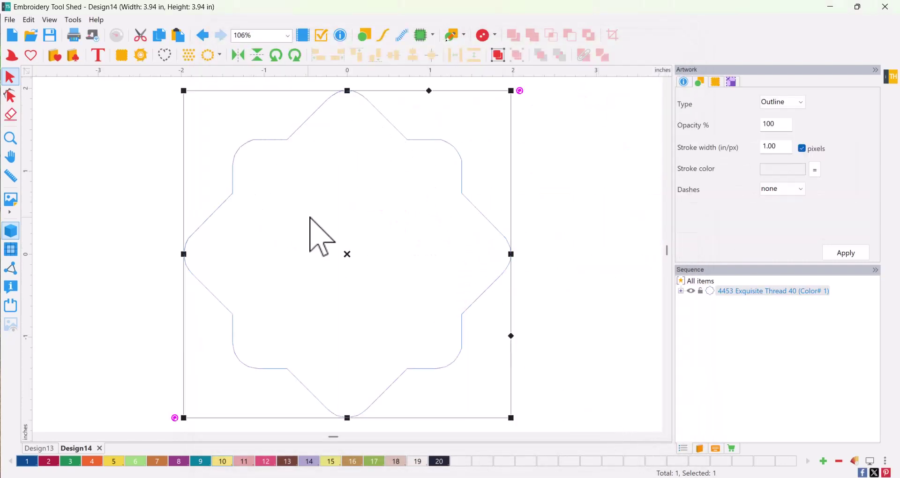
- Set the Border16 width to 3.5 inches and convert it to a Double Sided Applique
left_click(732, 83)
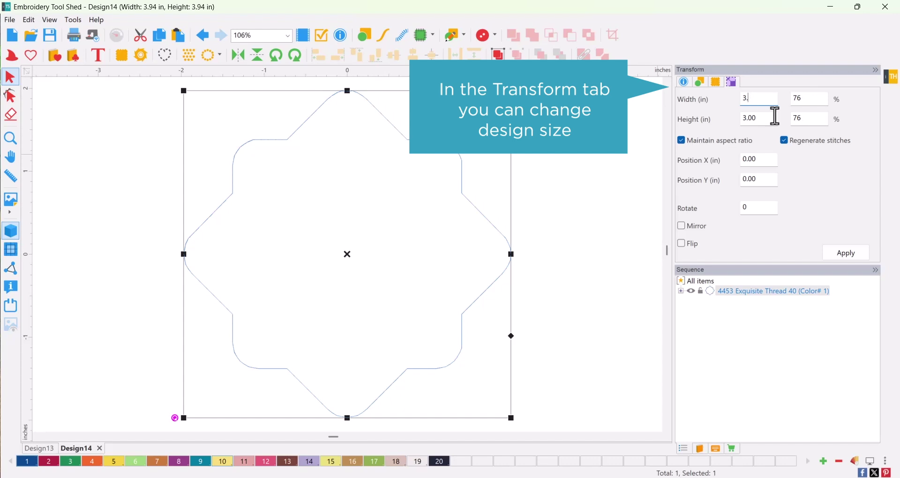
type("5")
left_click(850, 253)
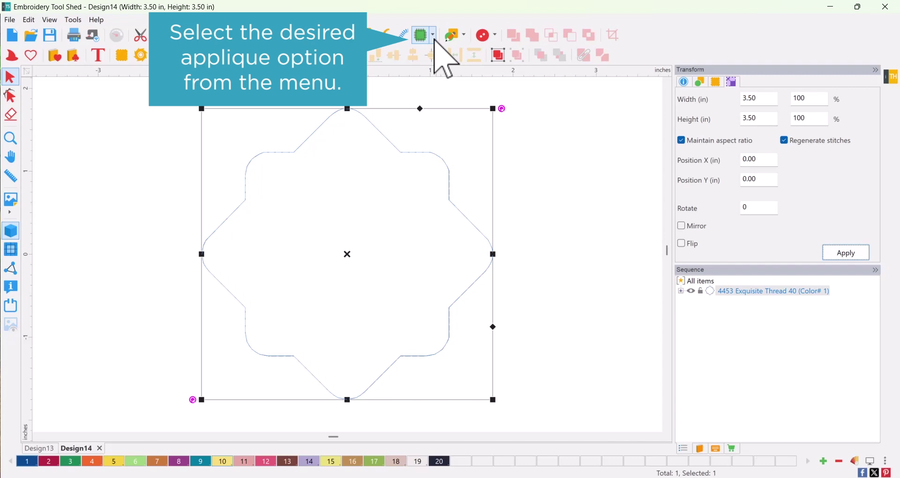
left_click(434, 37)
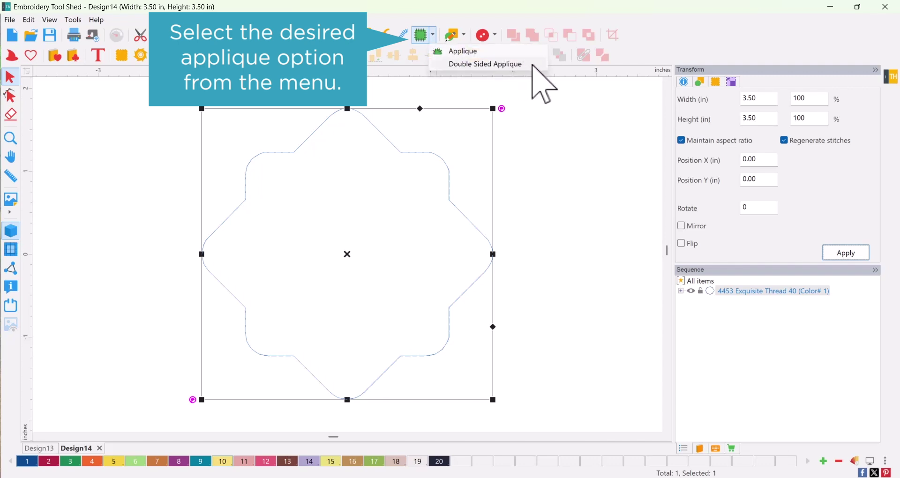
left_click(525, 65)
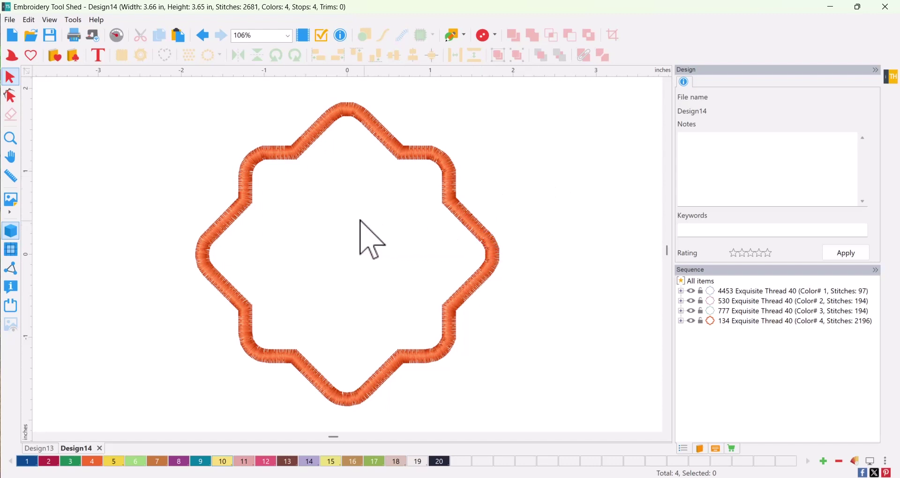
- Add an interlocking monogram inside the frame and change its letters to AMC
left_click(97, 55)
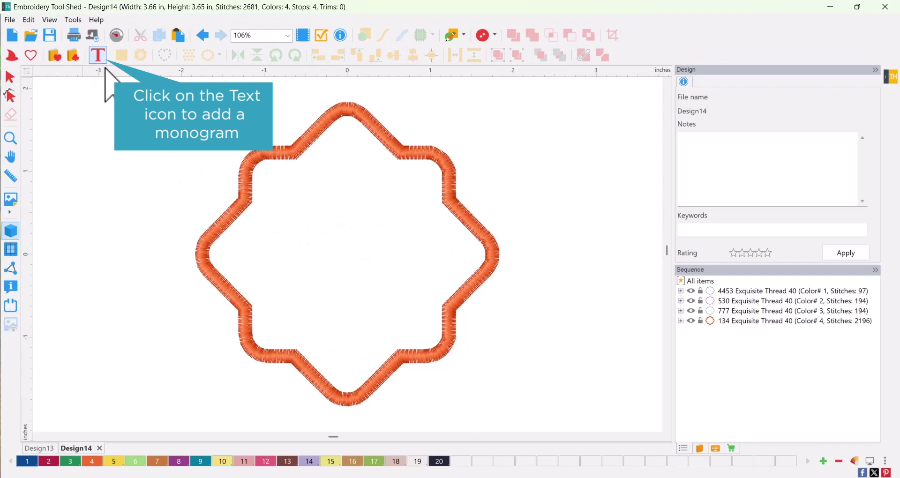
left_click(328, 260)
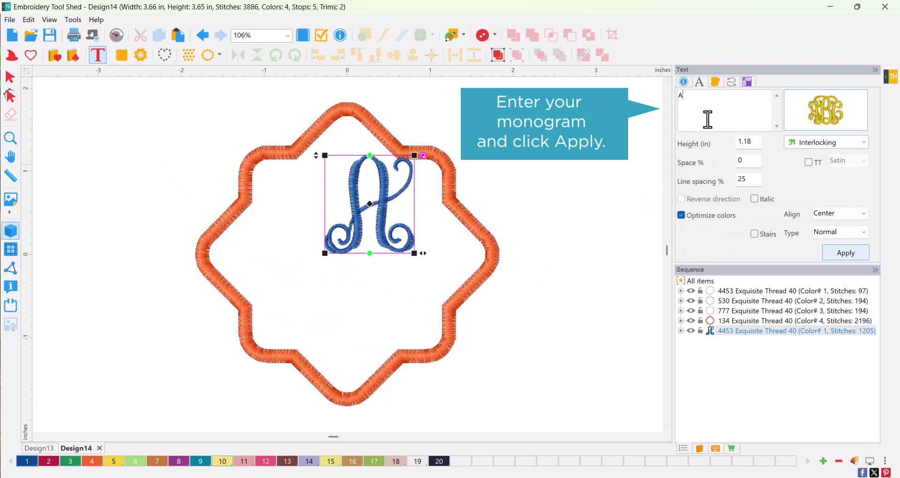
left_click(715, 104)
left_click_drag(689, 104, 673, 121)
left_click(844, 252)
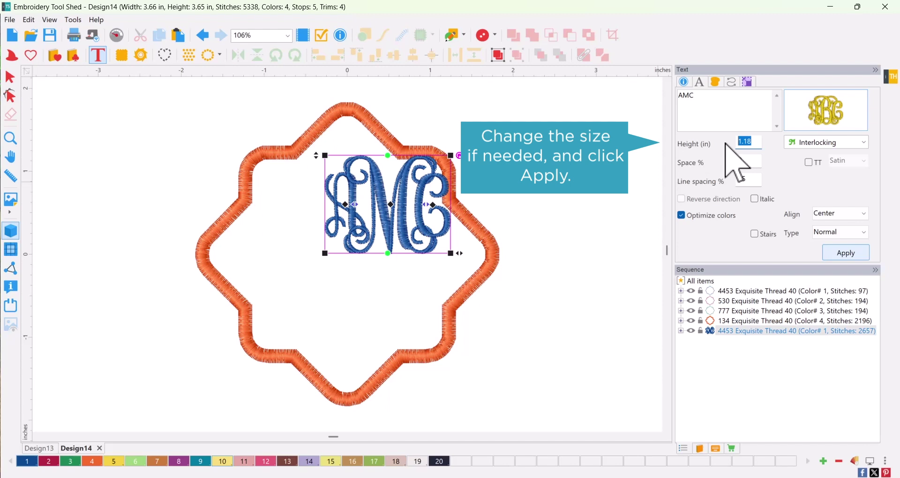
- Set the monogram height to 2 inches, then move and shrink it to fit within the border
type("2")
left_click(846, 253)
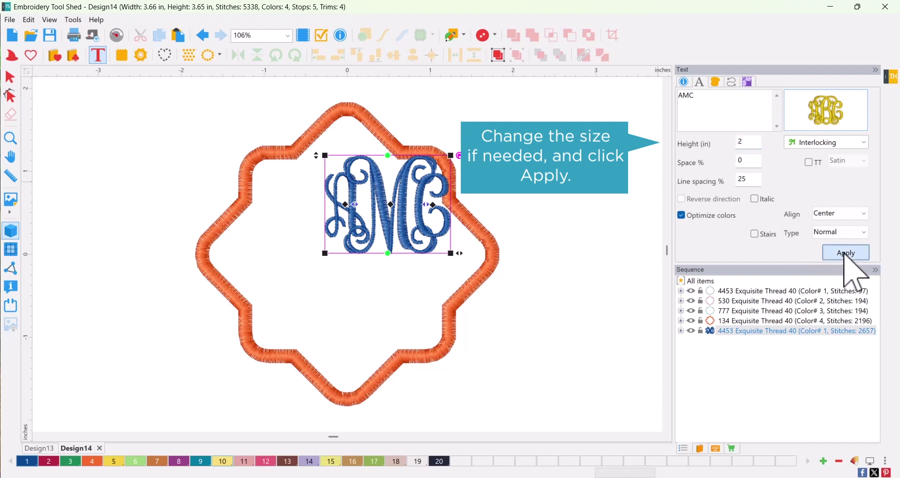
left_click_drag(450, 215, 370, 301)
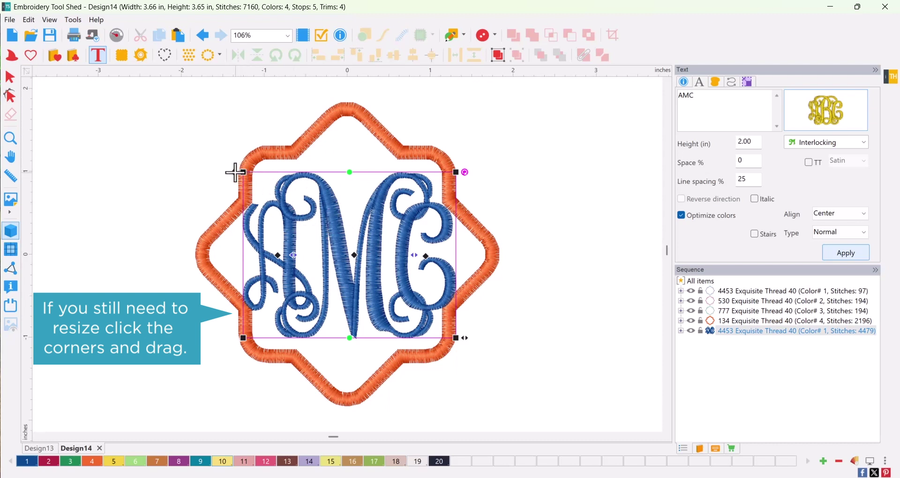
left_click_drag(235, 173, 260, 193)
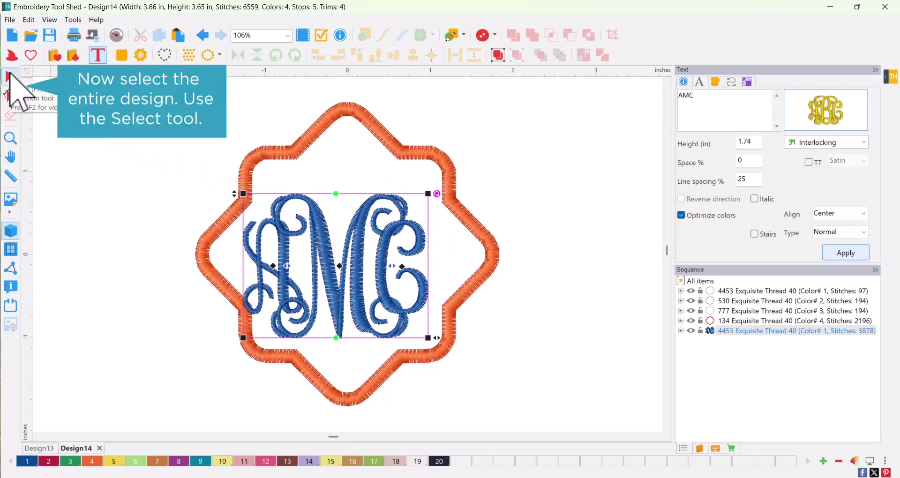
- Select the whole design and centre-align the AMC monogram within the frame
left_click(10, 76)
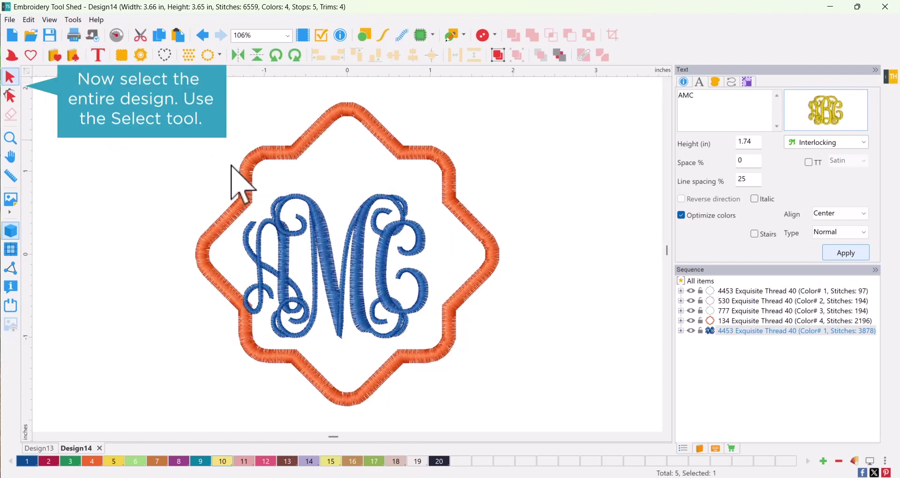
left_click_drag(112, 82, 605, 429)
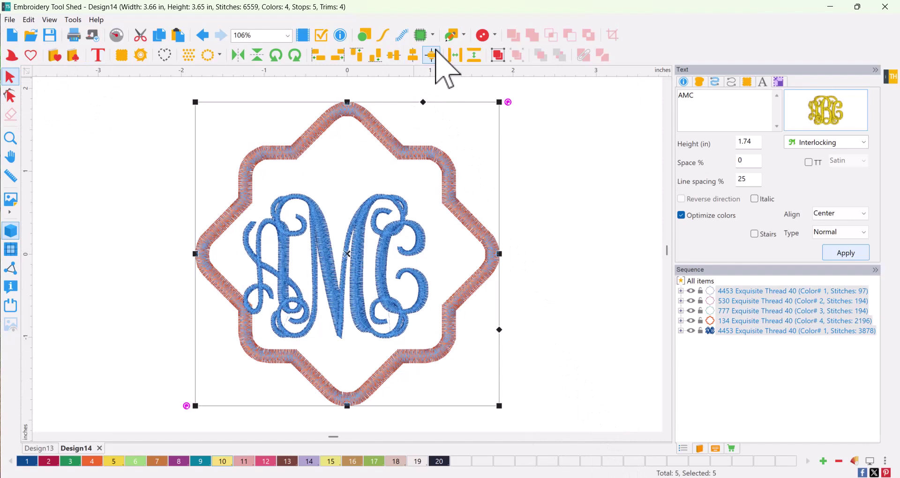
left_click(431, 55)
left_click(527, 287)
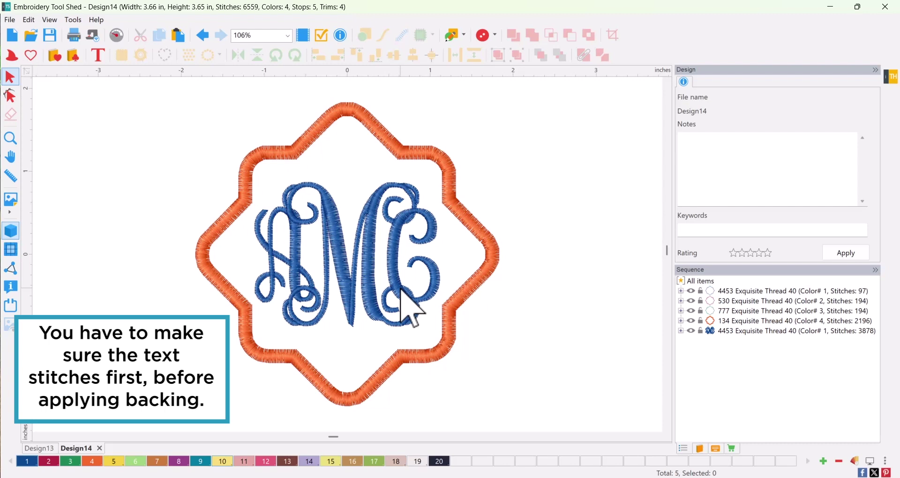
- Move the monogram in the sequence so it stitches right after the second run stitch
left_click(367, 298)
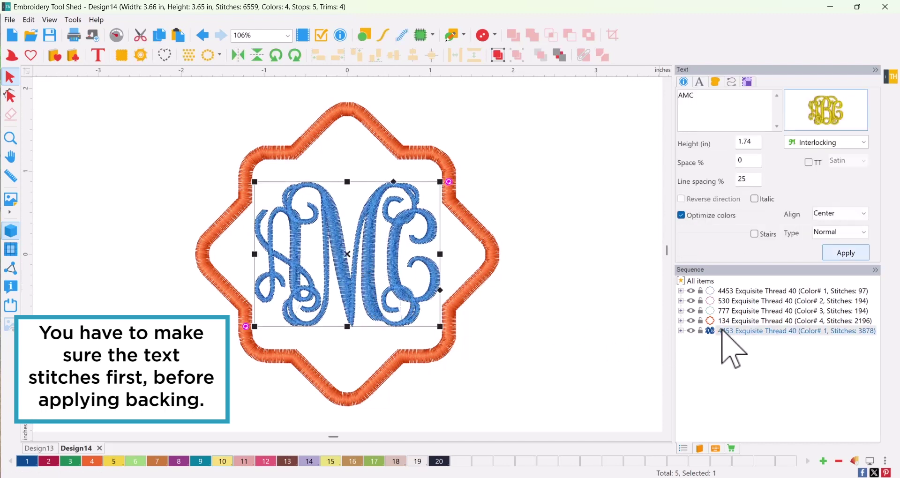
left_click(732, 332)
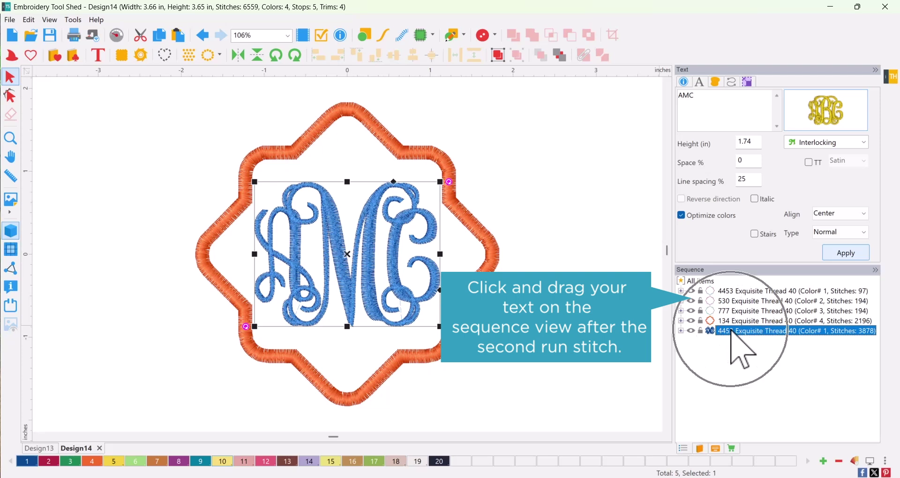
left_click_drag(730, 330, 733, 305)
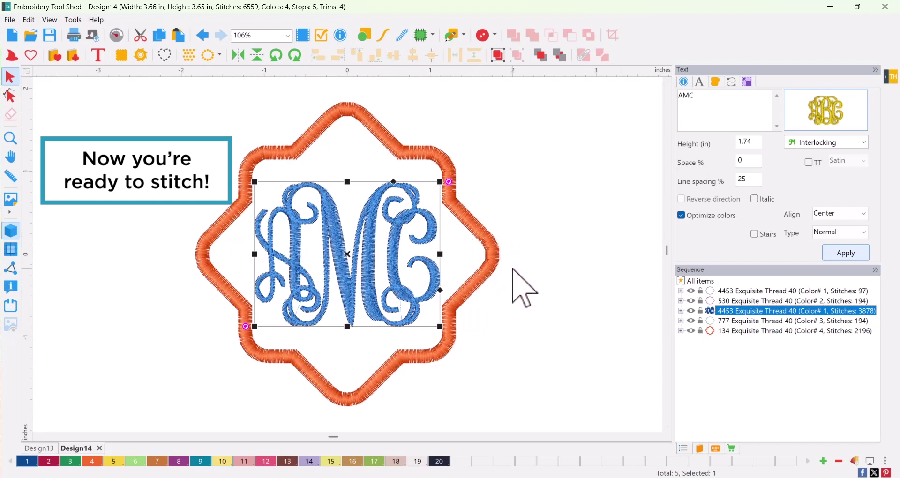
- Choose the Eyelet01 buttonhole style and place it atop the border above the AMC monogram
left_click(513, 269)
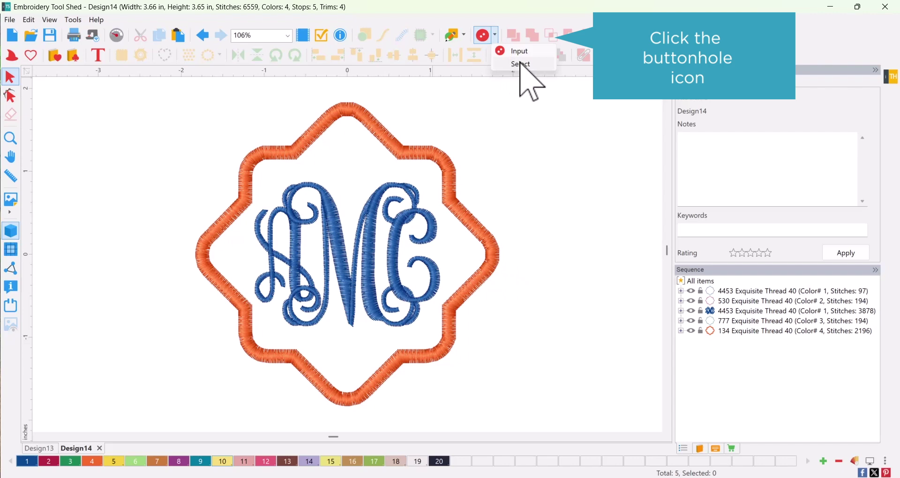
left_click(536, 64)
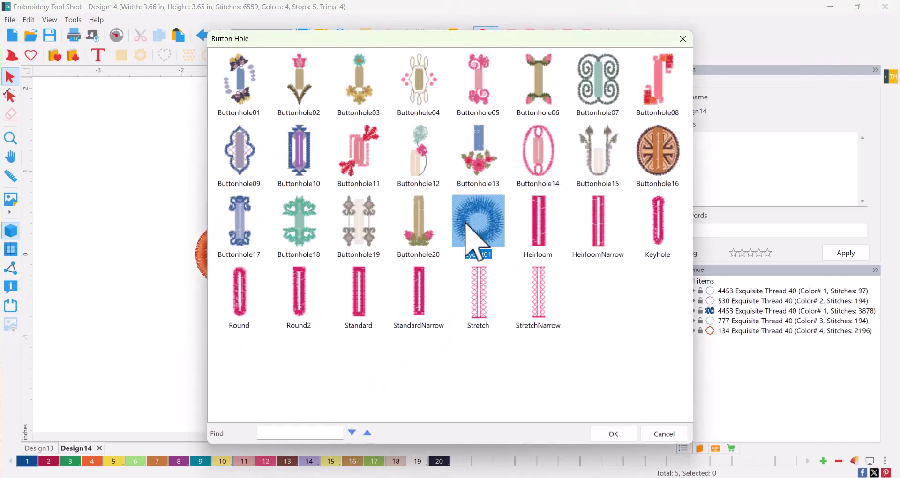
left_click(628, 432)
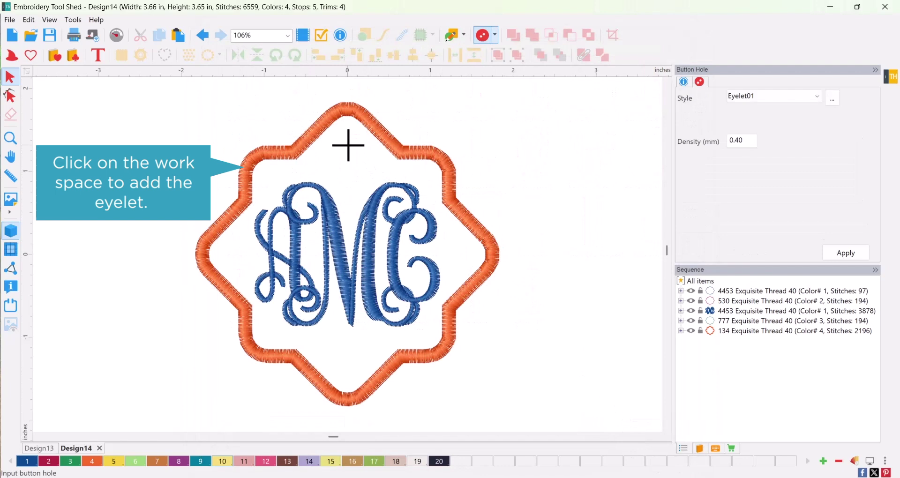
left_click(347, 142)
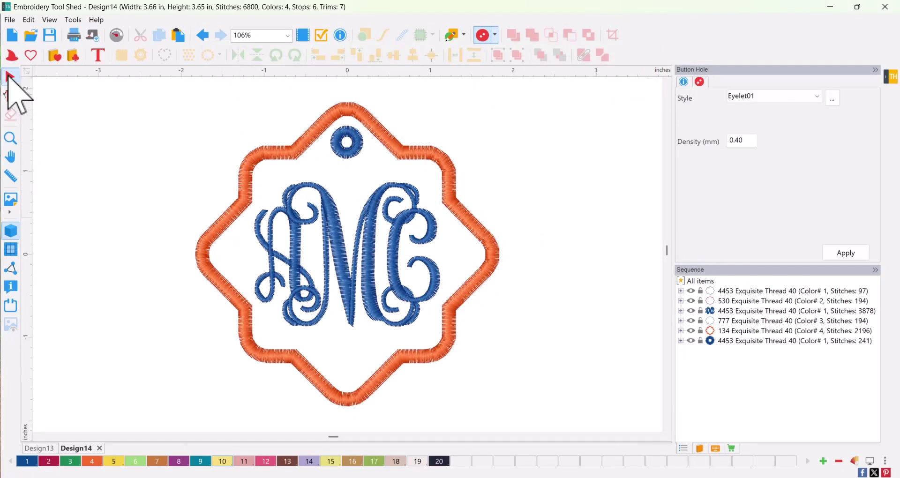
left_click(11, 76)
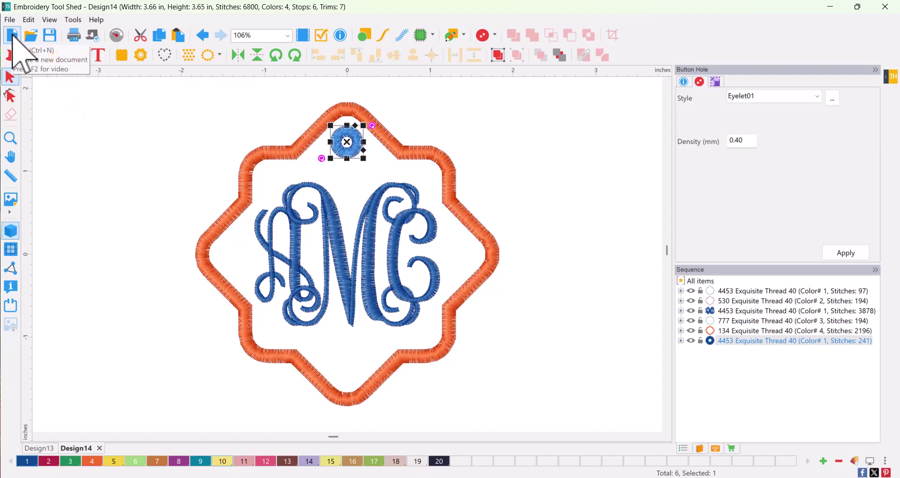
- Create Design15 and insert the 3.68 × 4.02 in TeddyBear shape from the Animals catalog
left_click(12, 35)
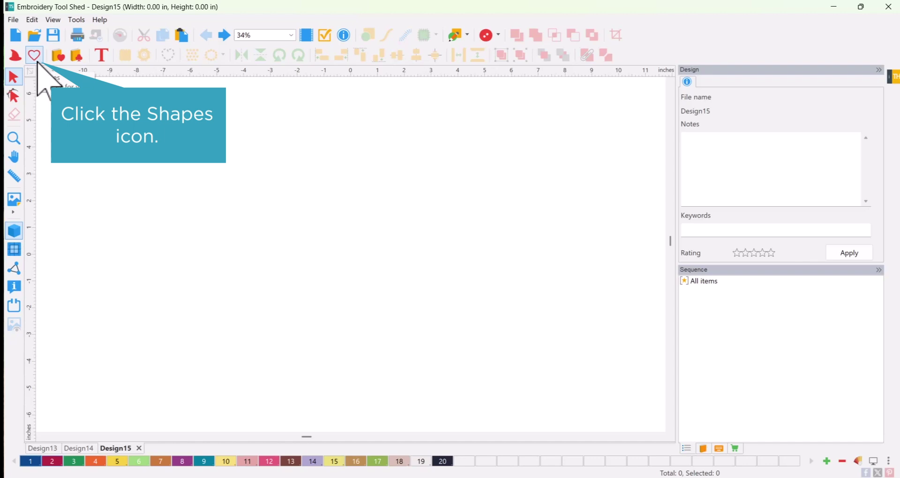
left_click(34, 55)
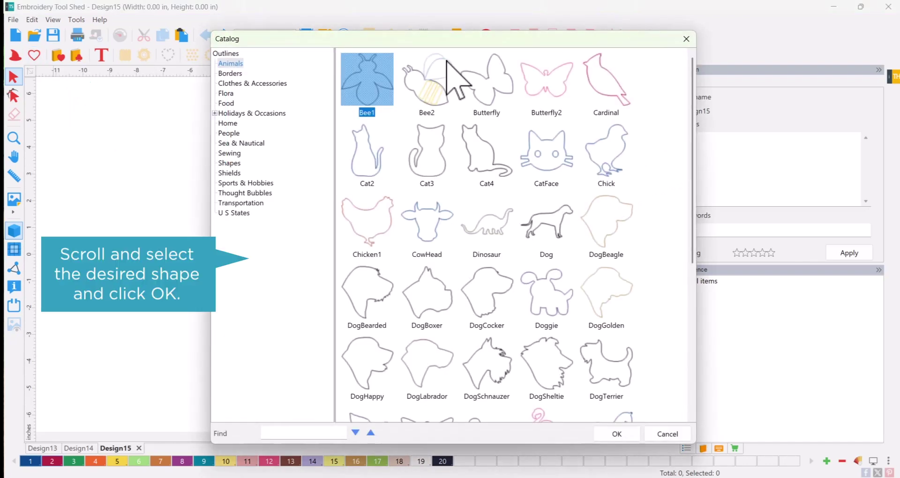
left_click(232, 63)
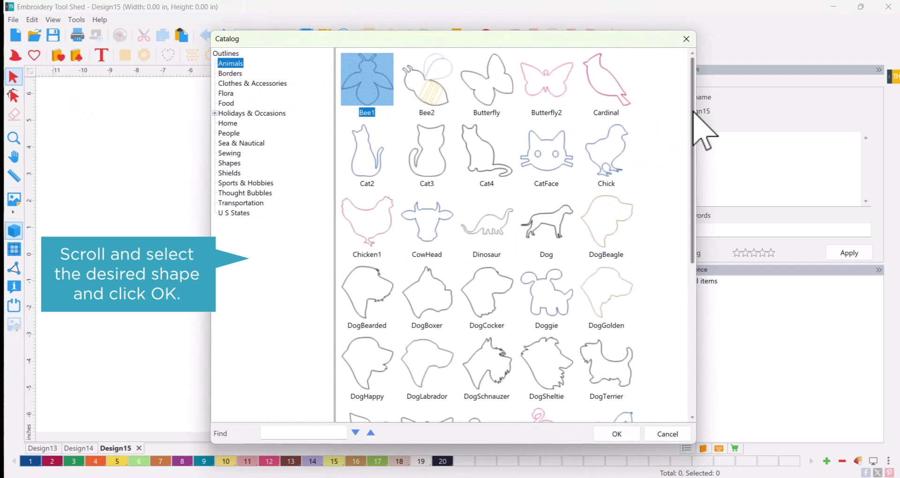
left_click_drag(691, 133, 694, 265)
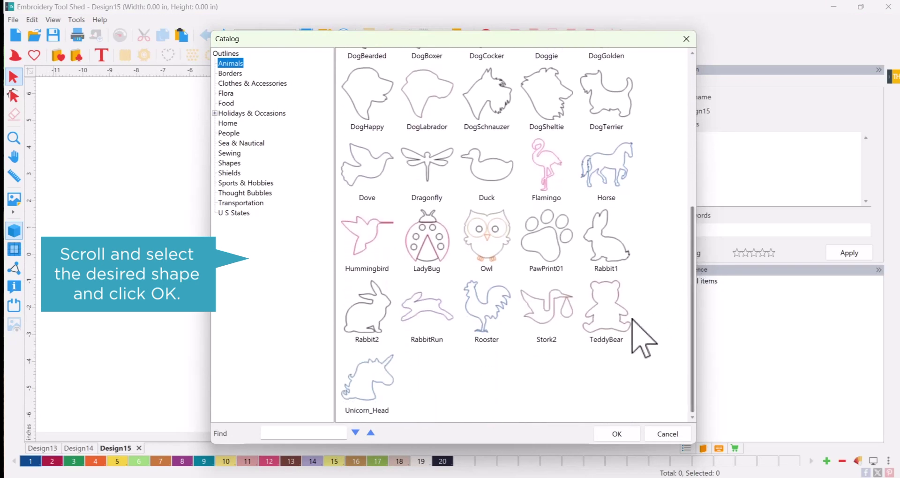
left_click(612, 342)
left_click(633, 439)
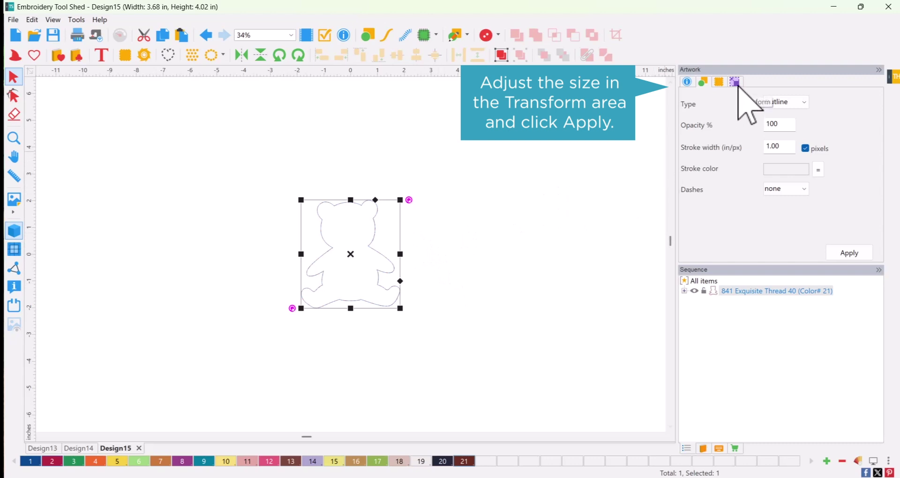
- Resize the bear proportionally to 8 in height (7.32 in wide) and zoom to fit
left_click(735, 82)
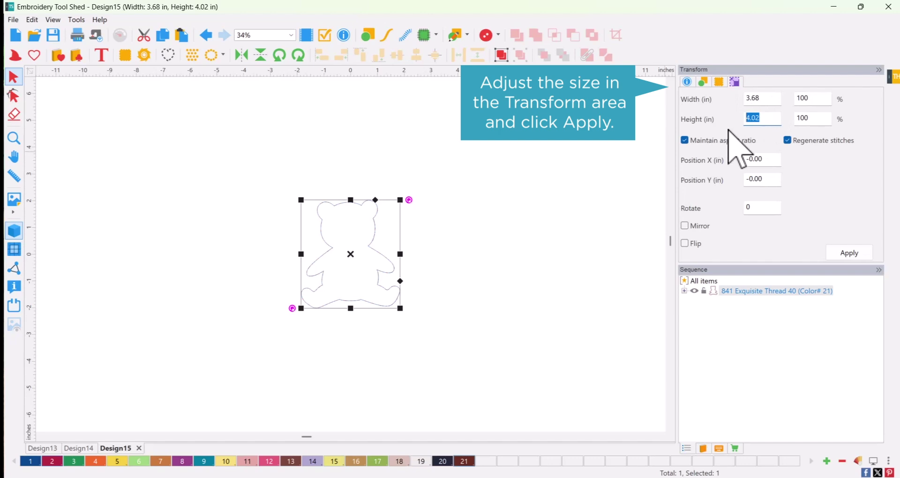
type("8")
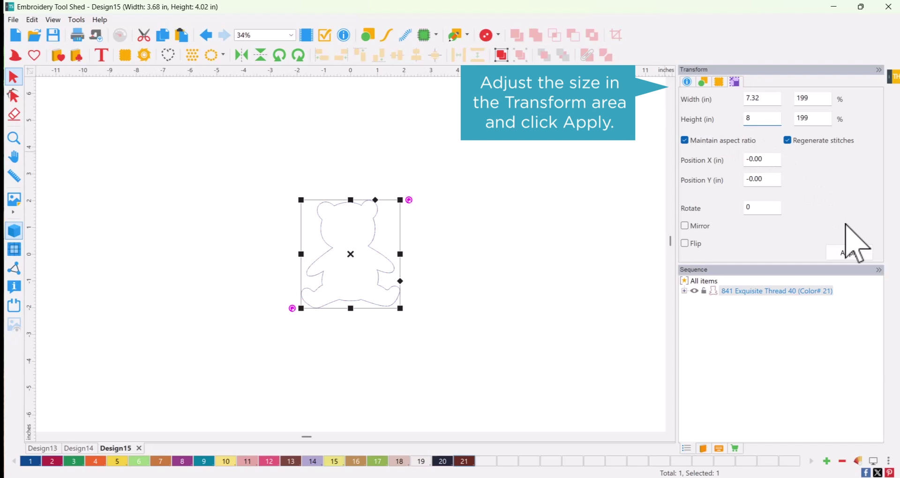
left_click(849, 253)
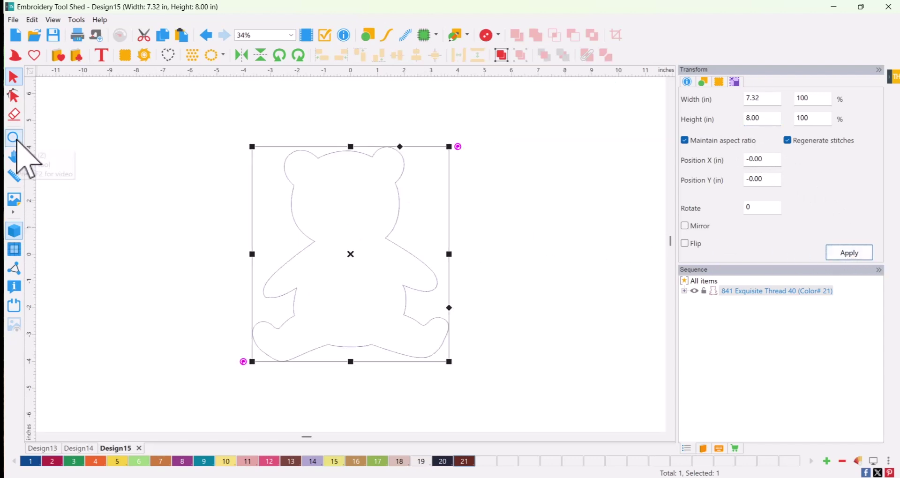
left_click(14, 138)
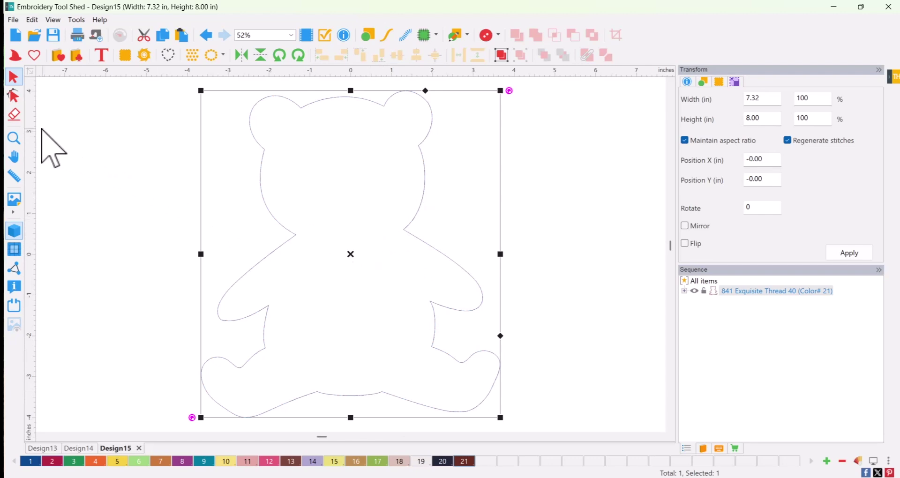
- Erase a turning gap along the bear's bottom edge, then convert the outline to run stitch
left_click(16, 115)
left_click(16, 114)
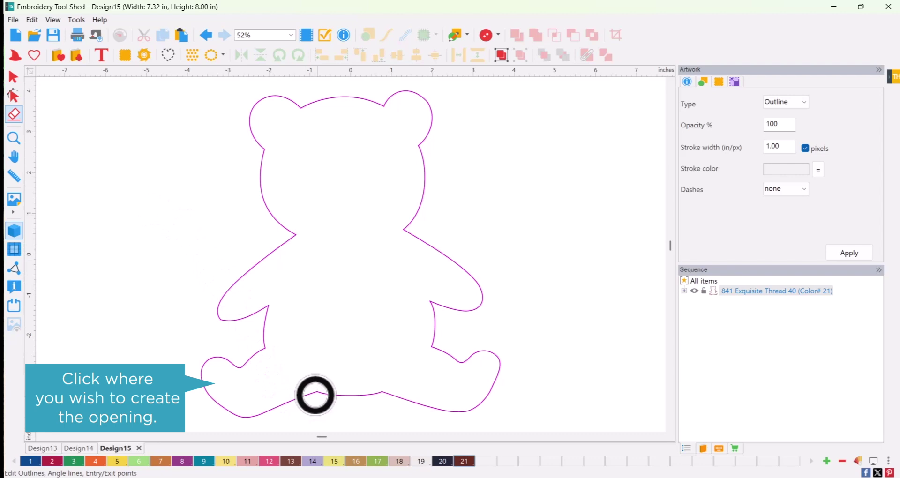
left_click_drag(325, 393, 374, 392)
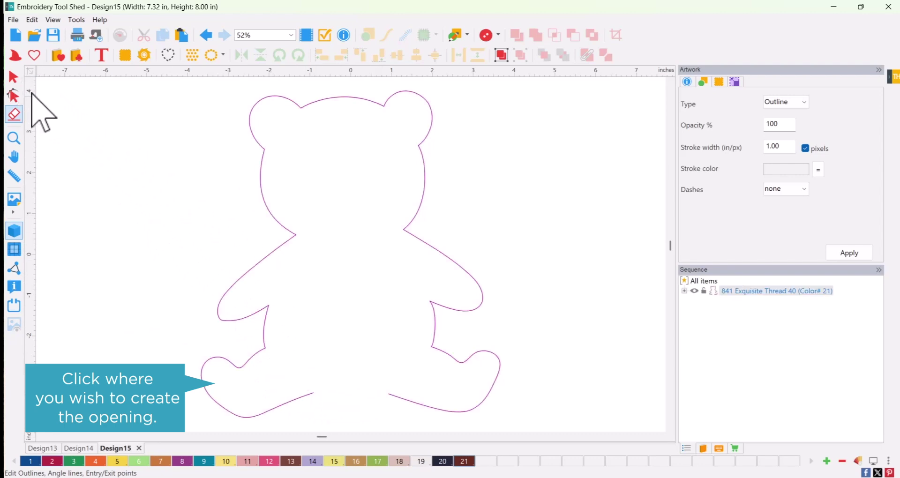
left_click(14, 78)
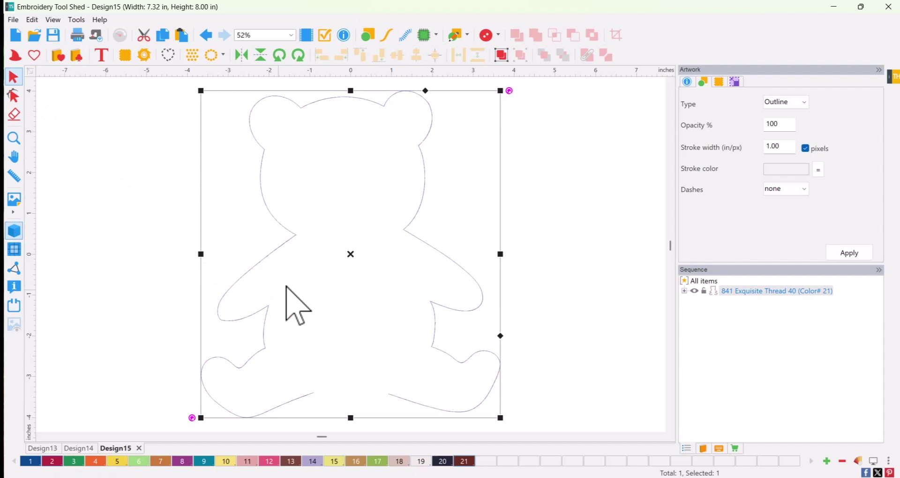
left_click(388, 36)
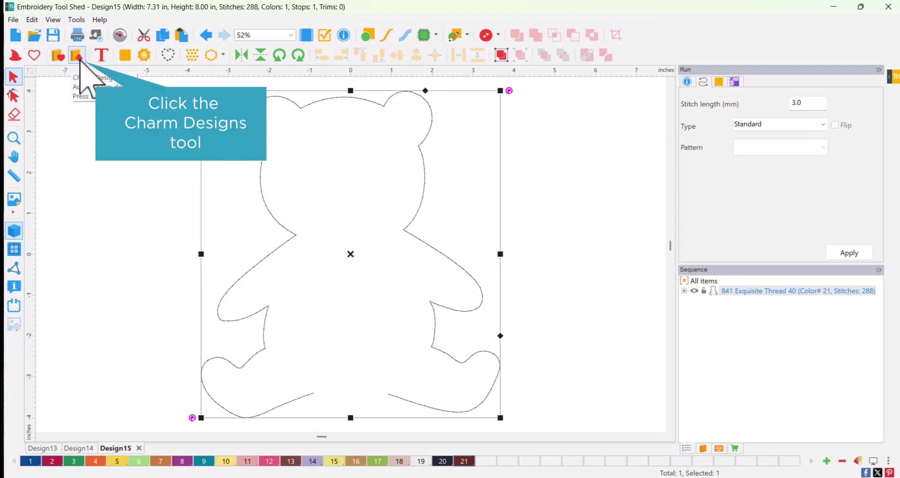
- Add the Smile charm from Faces & Cosmetics and drag it onto the bear's head
left_click(78, 57)
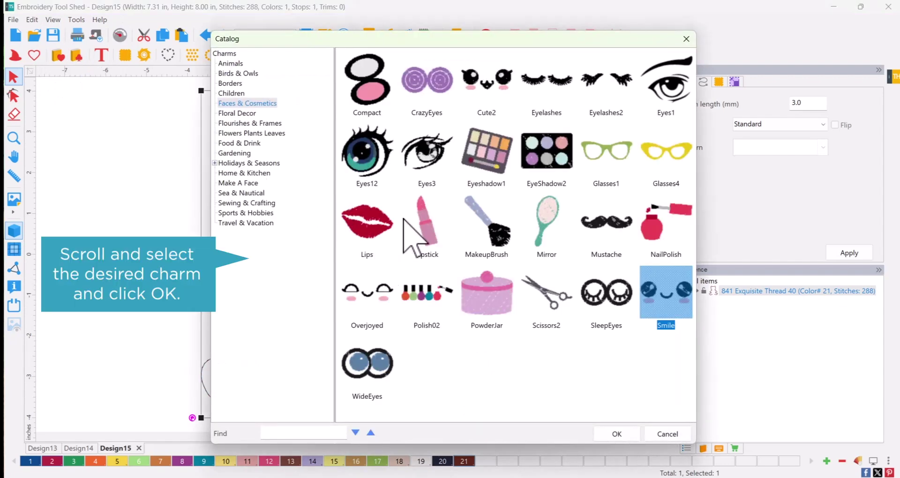
left_click(497, 83)
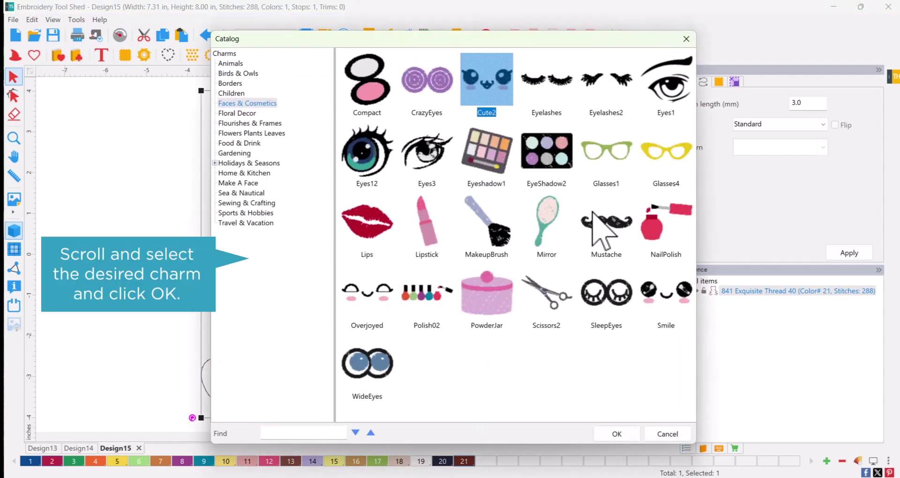
left_click(663, 300)
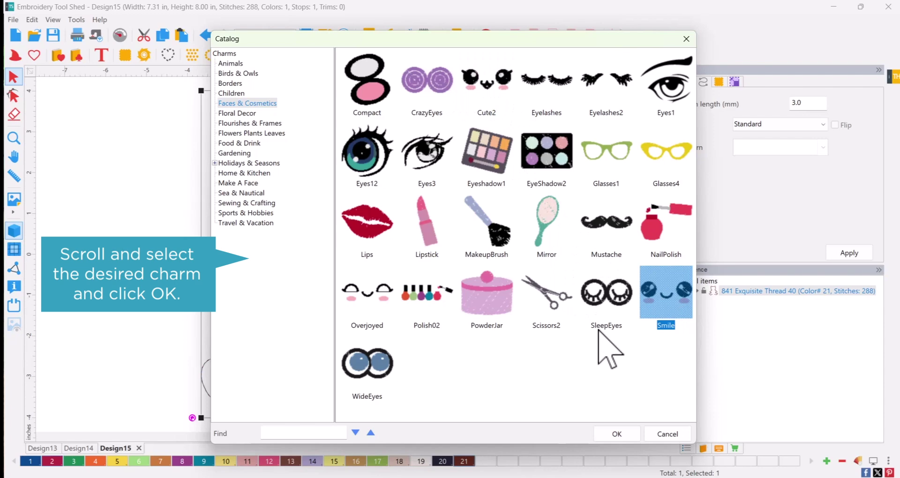
left_click(620, 432)
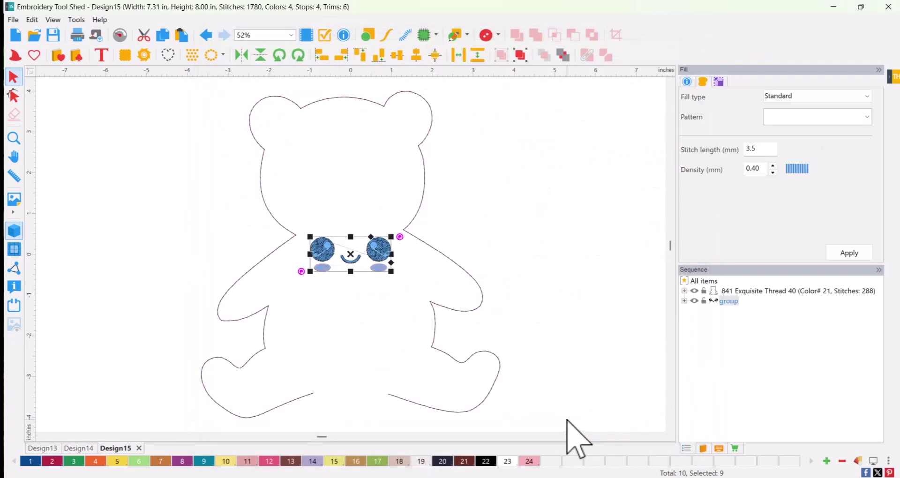
left_click_drag(396, 267, 359, 161)
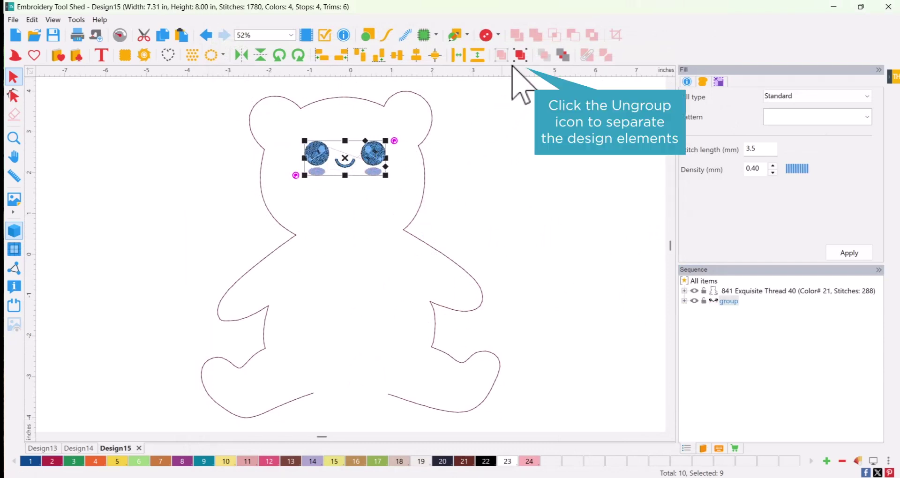
- Ungroup the Smile charm and drag its satin mouth down beneath the eyes
left_click(520, 55)
left_click(459, 186)
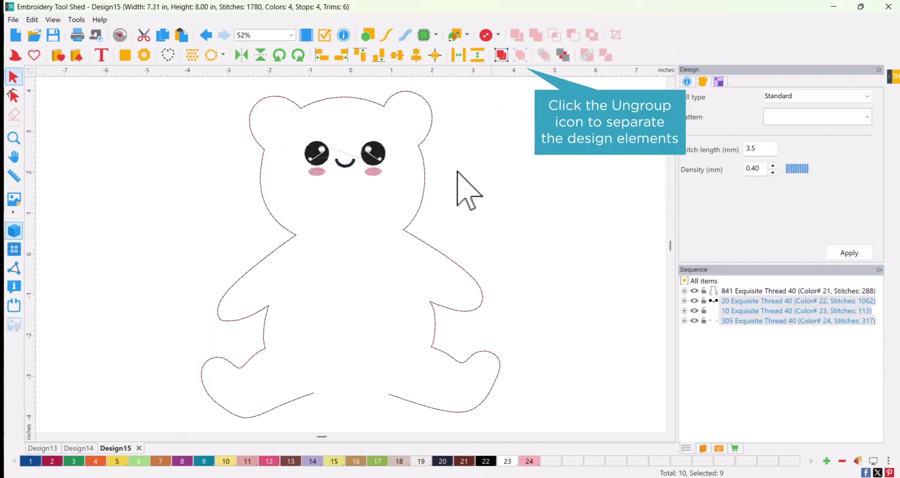
left_click(348, 165)
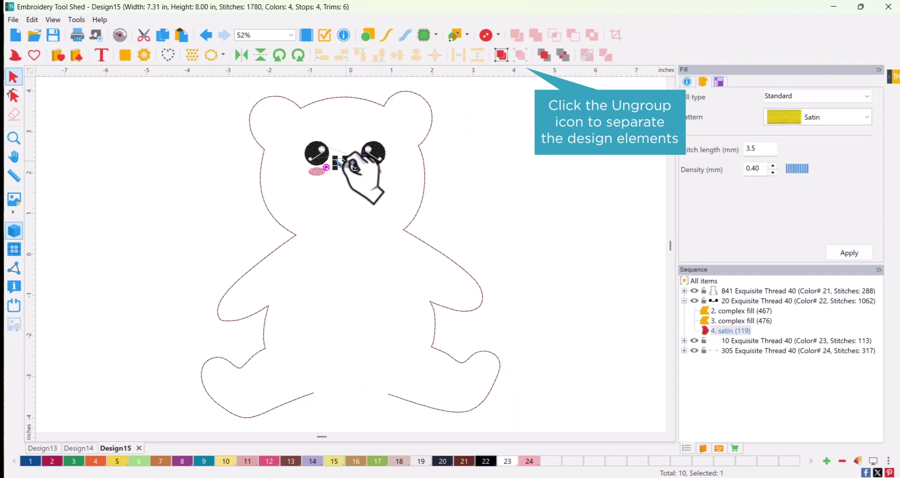
left_click_drag(350, 159, 353, 180)
left_click(493, 201)
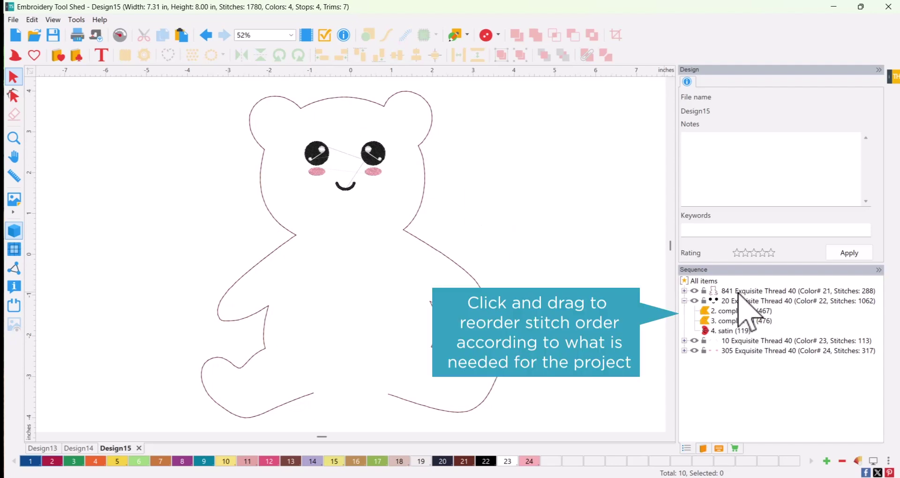
- Move the 841 run-stitch outline row to the bottom of the Sequence list
left_click_drag(738, 291, 741, 291)
left_click(742, 291)
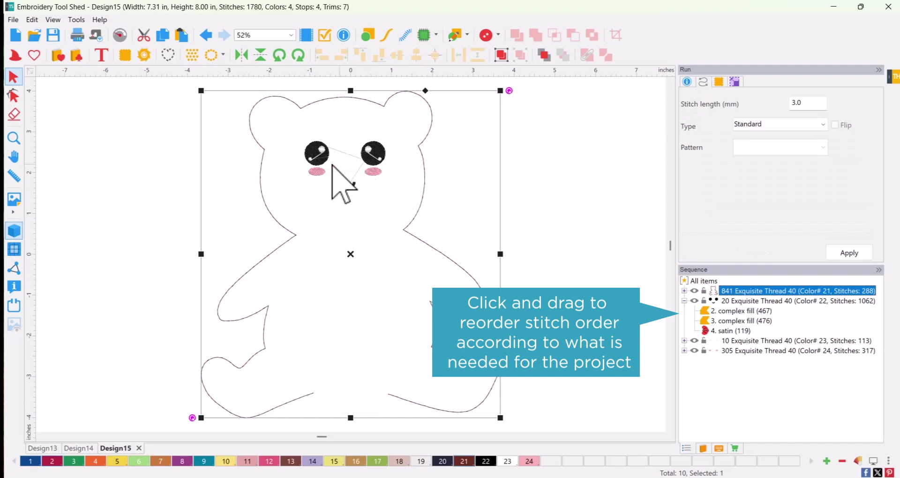
left_click(722, 292)
left_click_drag(736, 290, 732, 352)
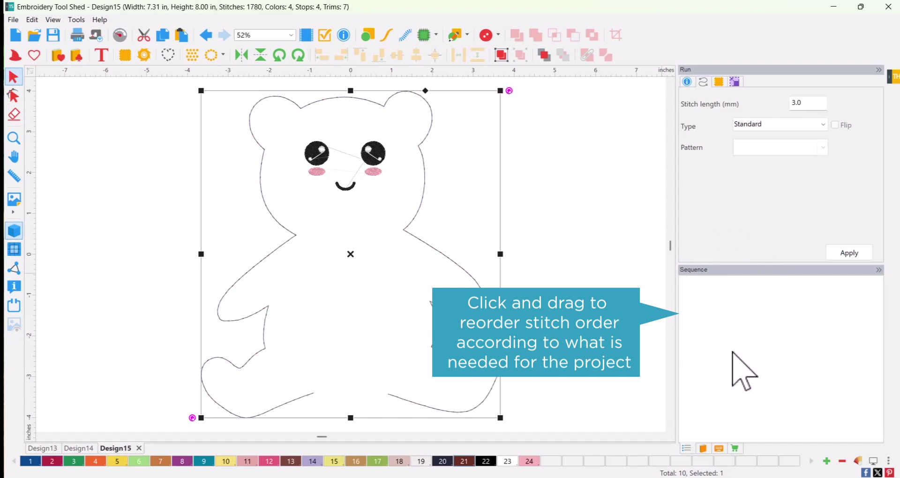